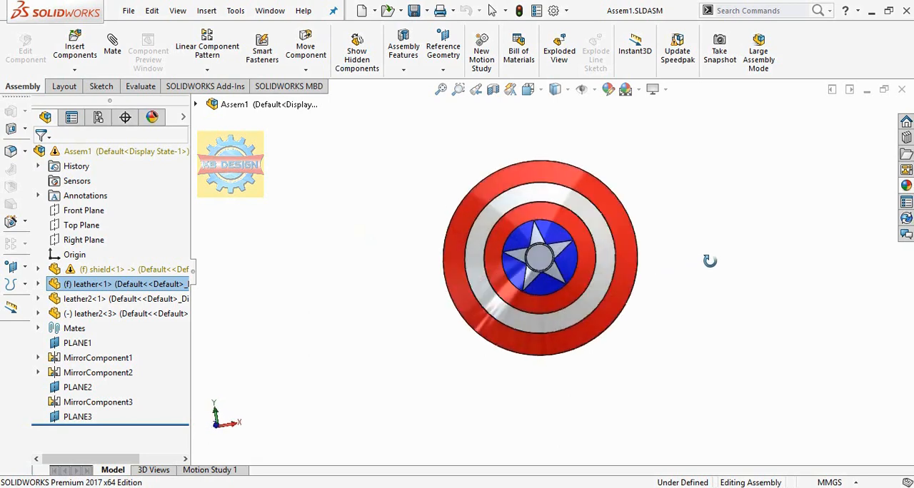
middle_click_drag(616, 319, 626, 303)
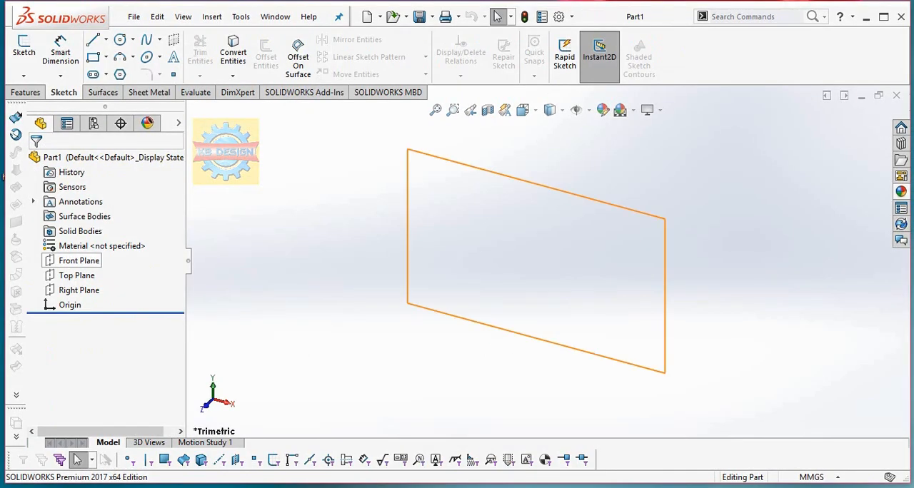
Sketch a circle about 88 mm in diameter on the Front Plane, centred on the origin.
left_click(78, 261)
left_click(163, 245)
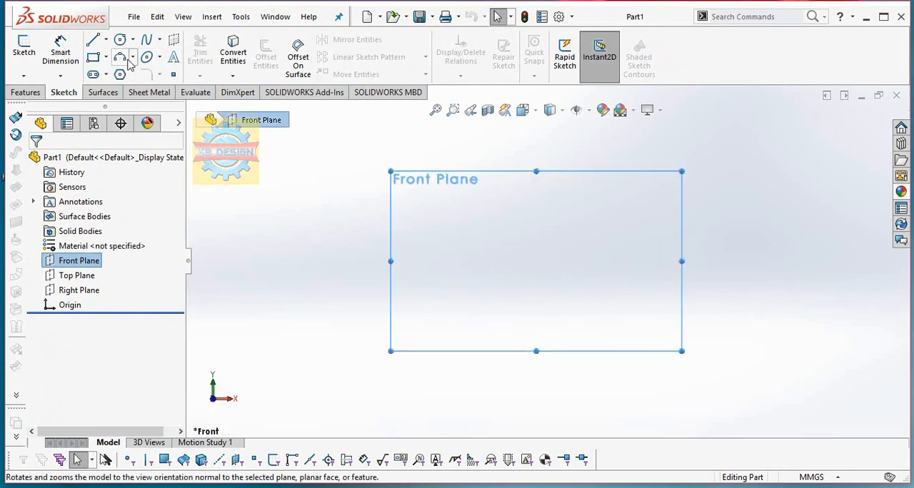
left_click(120, 39)
left_click(536, 260)
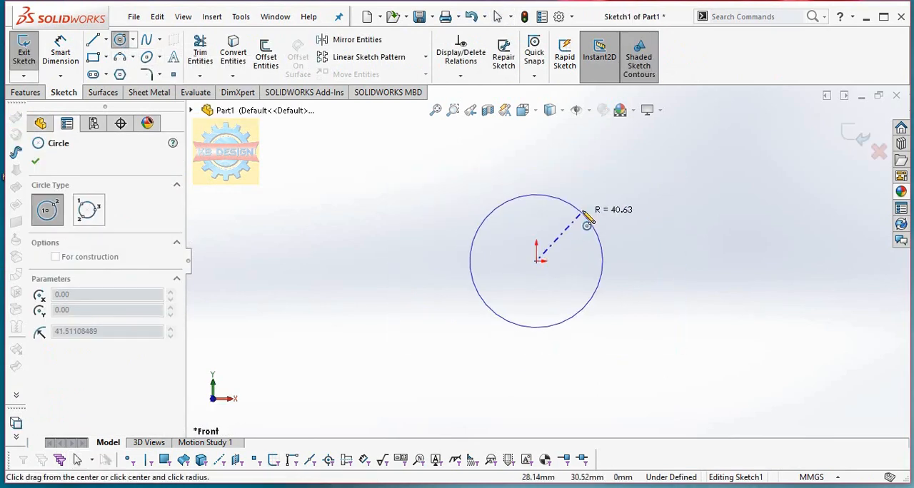
left_click(588, 214)
Dimension the circle's diameter to 800 mm and finish the sketch.
left_click(56, 59)
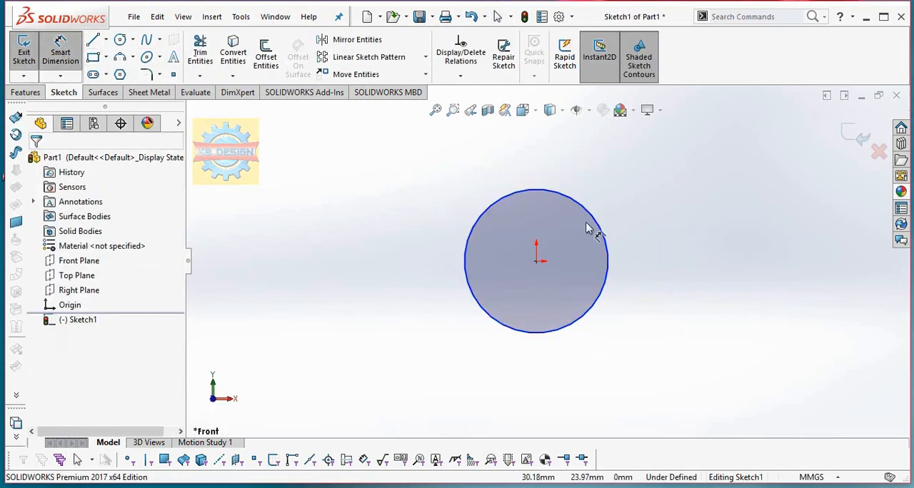
left_click(608, 257)
left_click(684, 308)
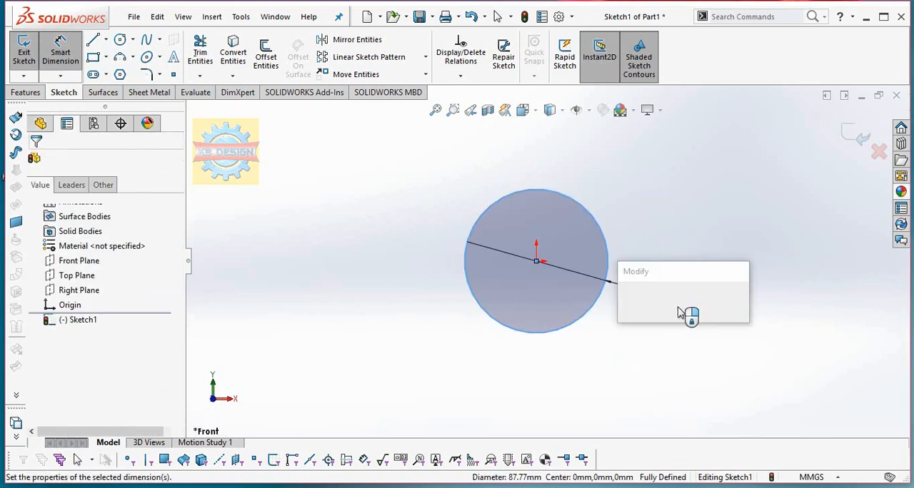
type("800")
key("Return")
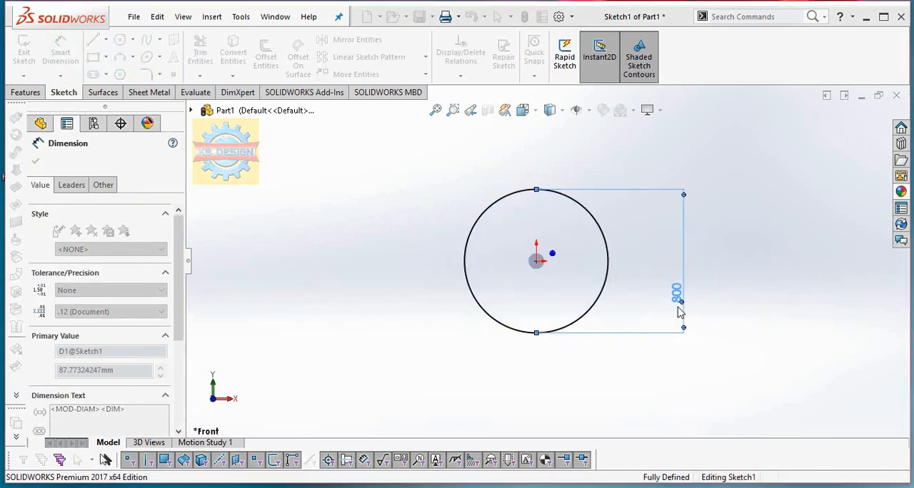
left_click(24, 50)
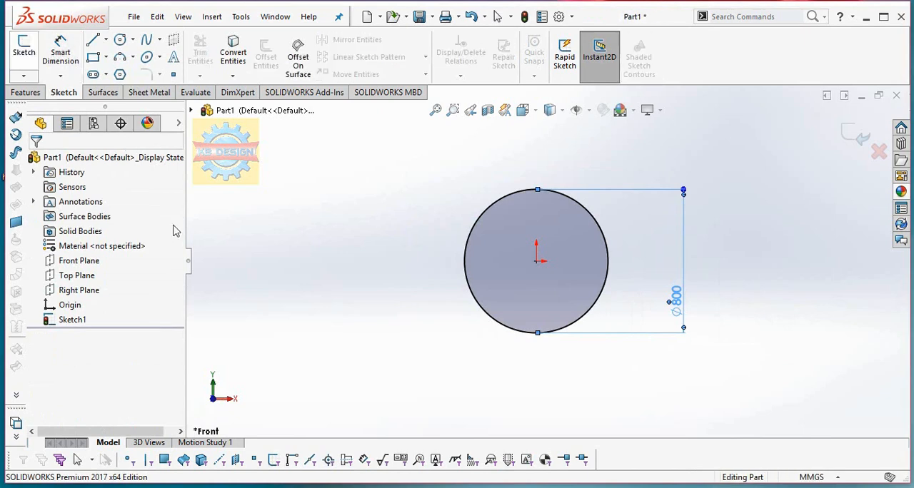
Create a reference plane offset 30 mm from the Front Plane.
left_click(36, 93)
left_click(547, 76)
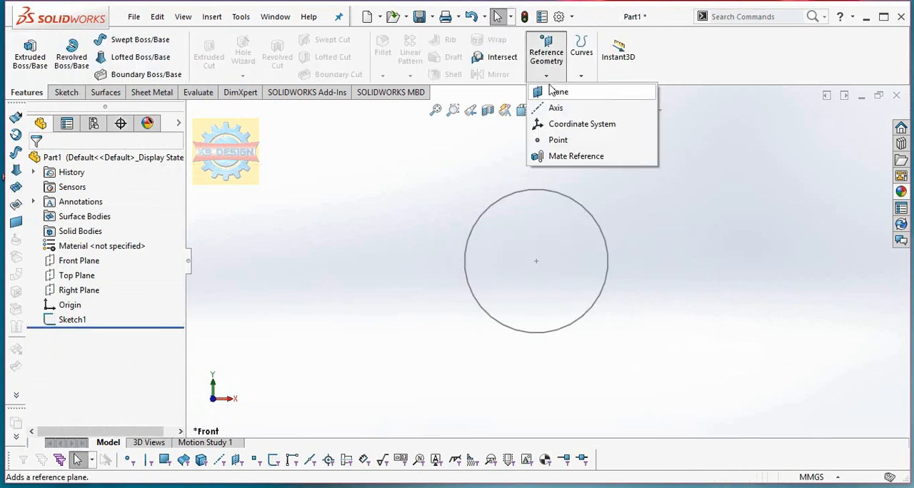
left_click(192, 110)
left_click(258, 214)
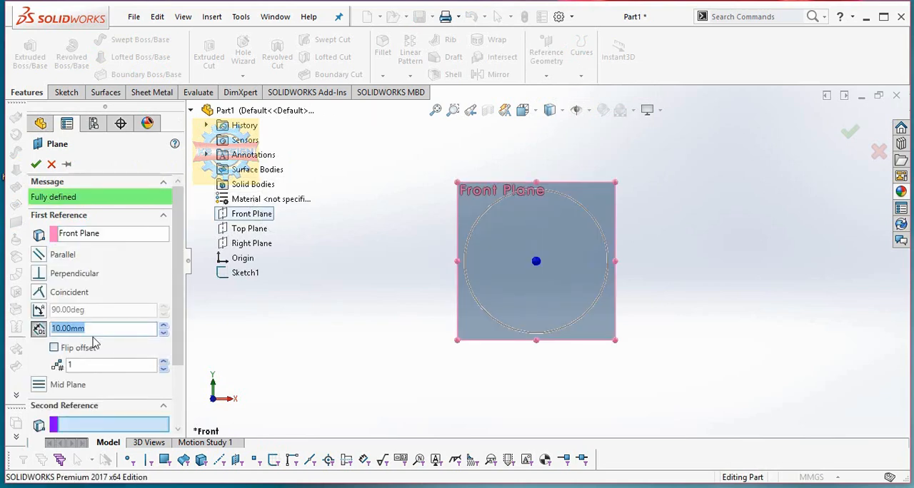
key("Return")
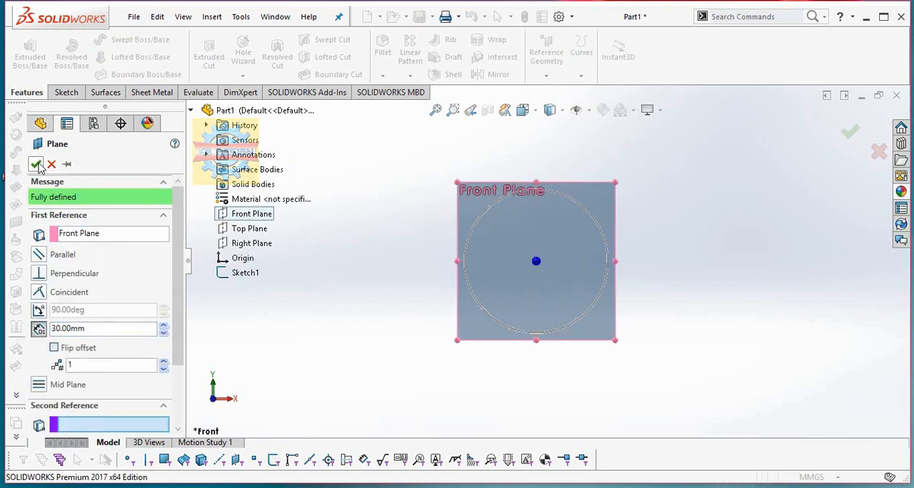
Sketch a circle about 318 mm in diameter on the new offset plane, centred on the origin.
left_click(68, 93)
left_click(24, 52)
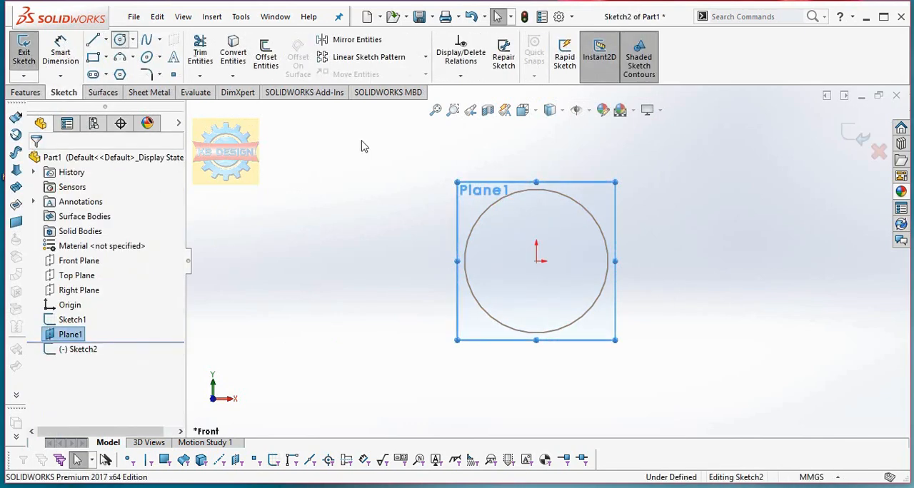
left_click(536, 262)
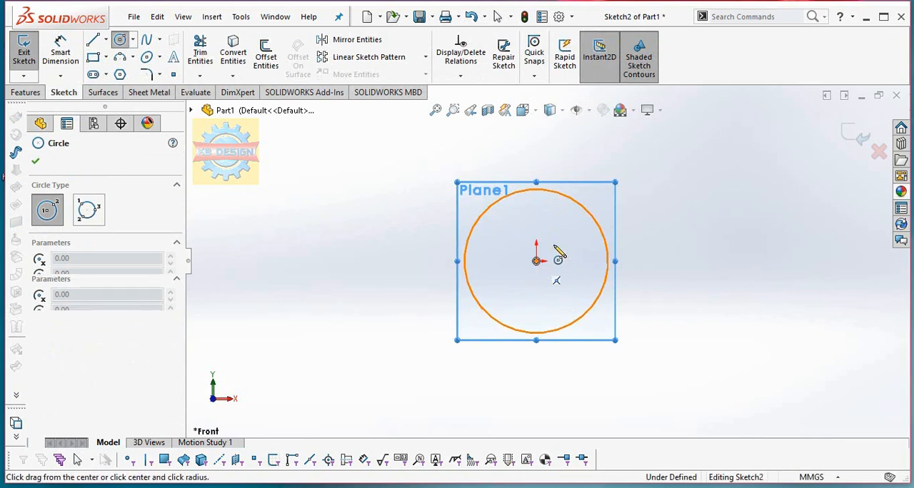
left_click(558, 243)
Dimension the inner circle's diameter to 120 mm and finish the sketch.
left_click(61, 51)
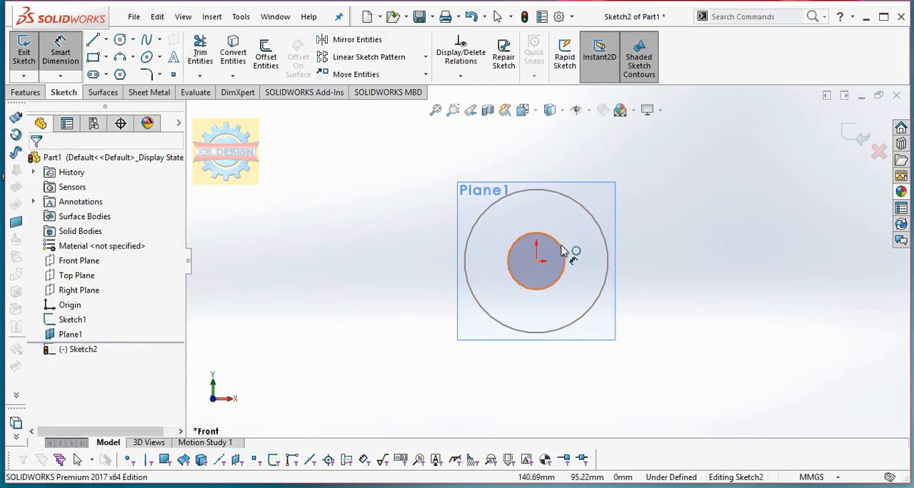
left_click(674, 258)
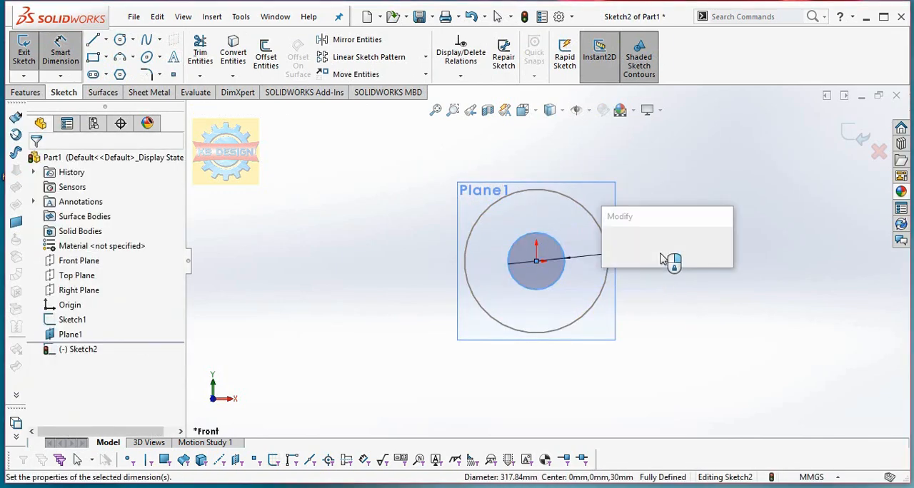
type("120")
key("Return")
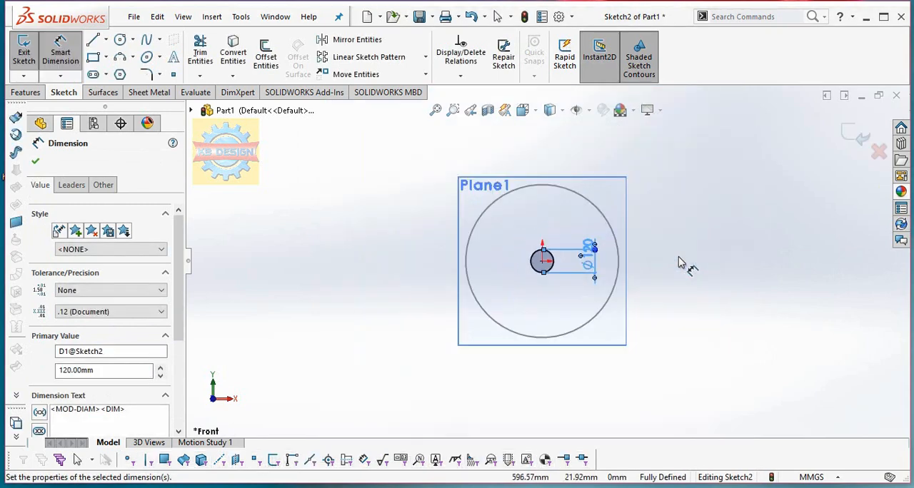
left_click(57, 58)
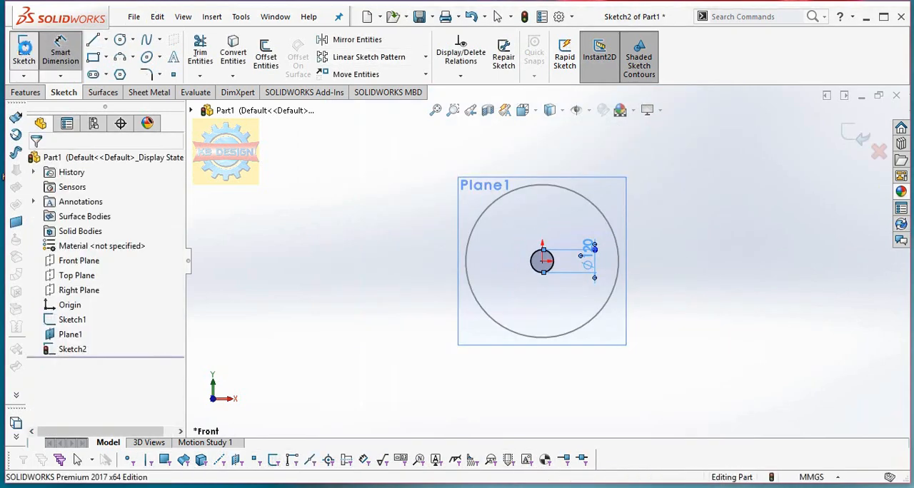
left_click(24, 51)
Loft a surface between the 800 mm and 120 mm circles, with the large circle ordered as the first profile.
left_click(103, 92)
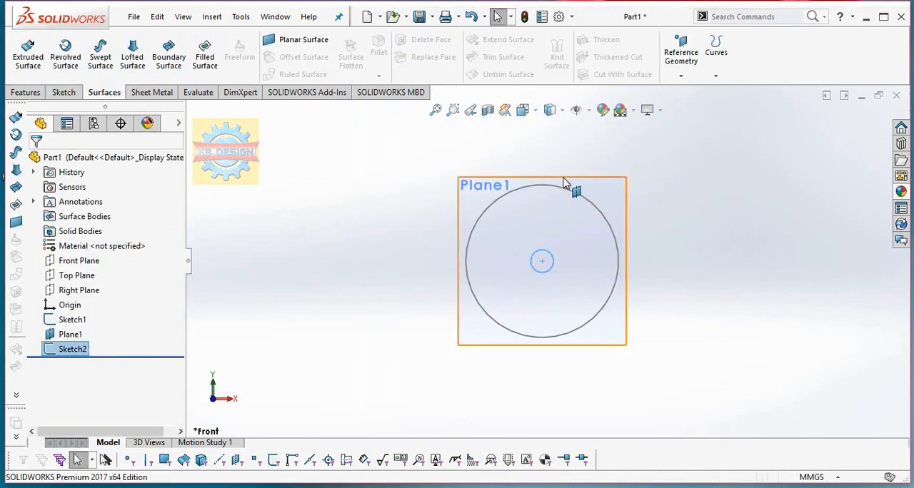
mouse_move(563, 178)
middle_mouse_down()
mouse_move(580, 23)
mouse_move(590, 247)
mouse_move(564, 181)
mouse_move(555, 257)
mouse_move(524, 265)
mouse_move(524, 302)
mouse_move(490, 227)
middle_mouse_up()
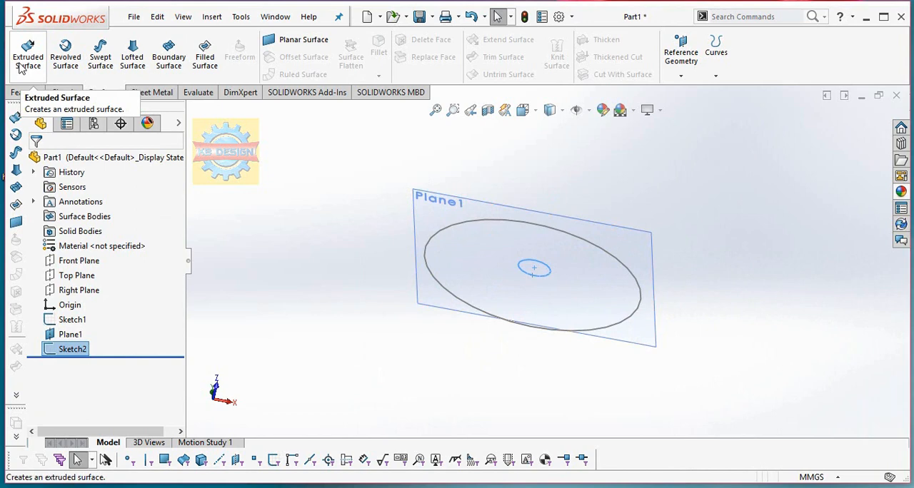
left_click(126, 60)
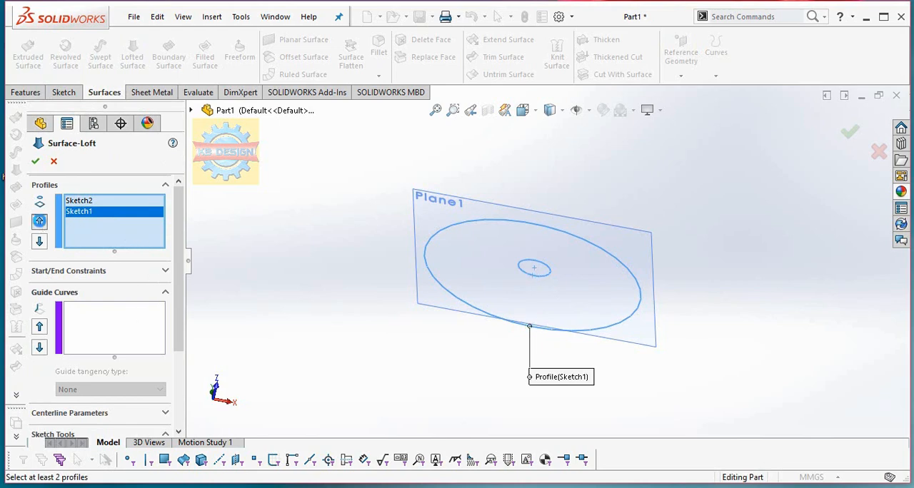
left_click(40, 222)
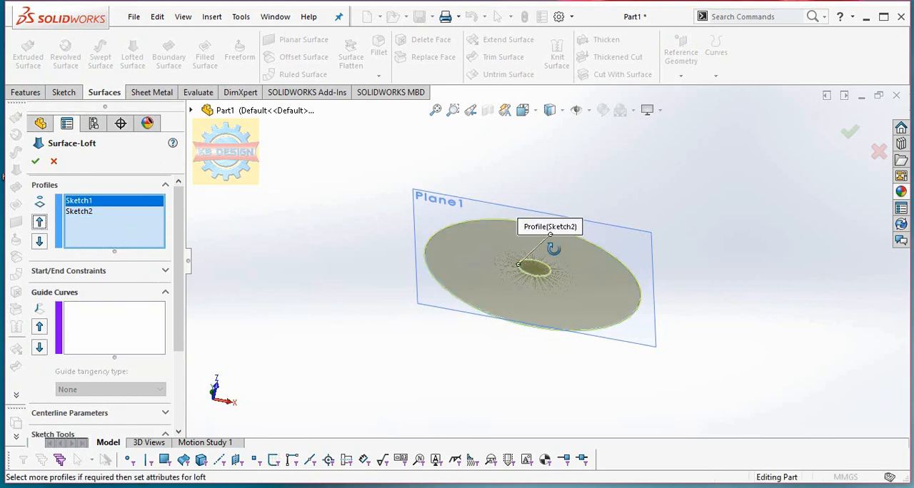
middle_click_drag(554, 249, 540, 288)
scroll(548, 289, "down", 3)
scroll(531, 338, "down", 1)
scroll(484, 283, "up", 3)
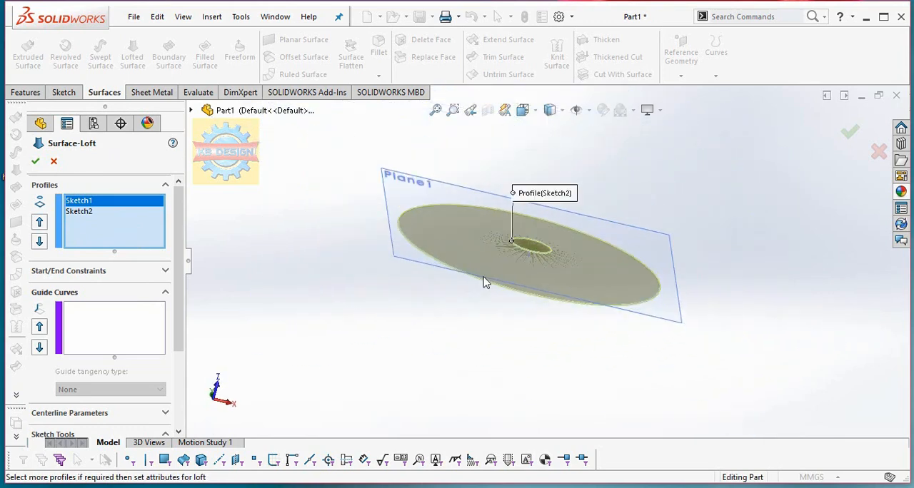
left_click(35, 160)
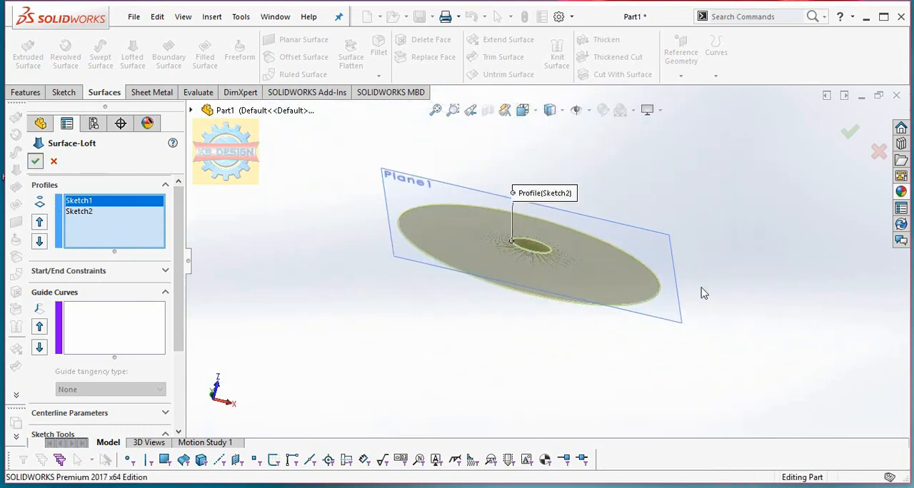
Close the central hole of the lofted surface with a filled surface, using the hole's edge with Contact as the boundary.
middle_click_drag(700, 295, 612, 261)
left_click(203, 55)
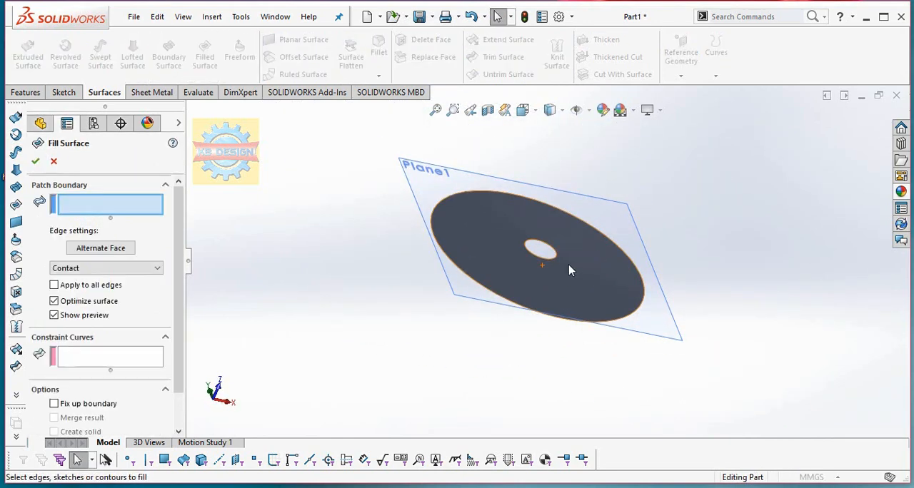
left_click(558, 257)
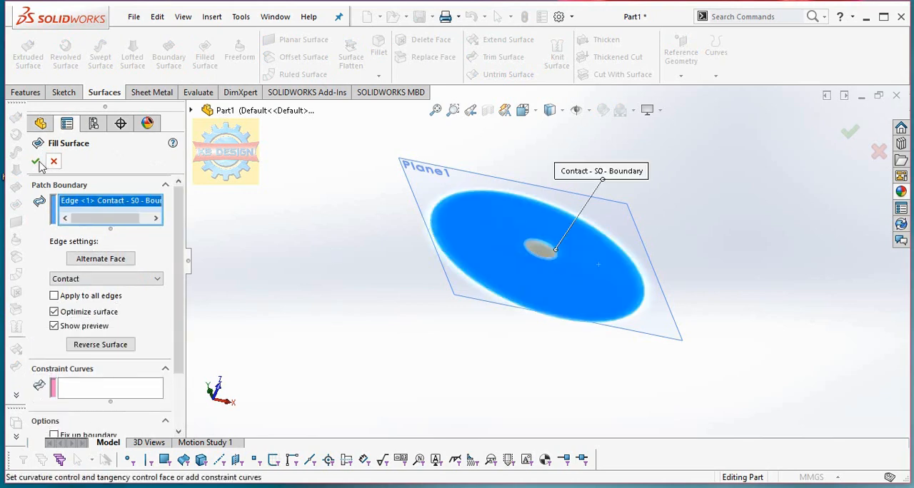
key("Return")
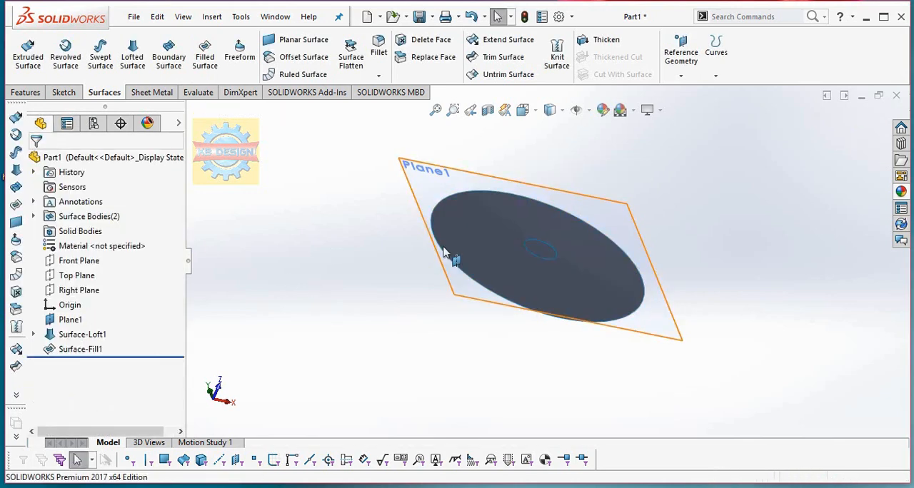
Thicken the lofted surface to both sides with a thickness of 5 mm.
mouse_move(454, 276)
middle_mouse_down()
mouse_move(445, 250)
mouse_move(448, 265)
middle_mouse_up()
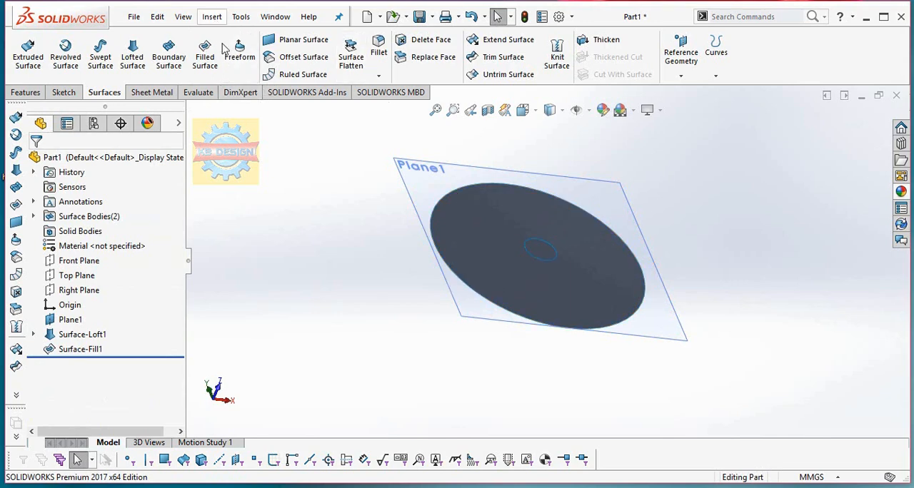
left_click(211, 17)
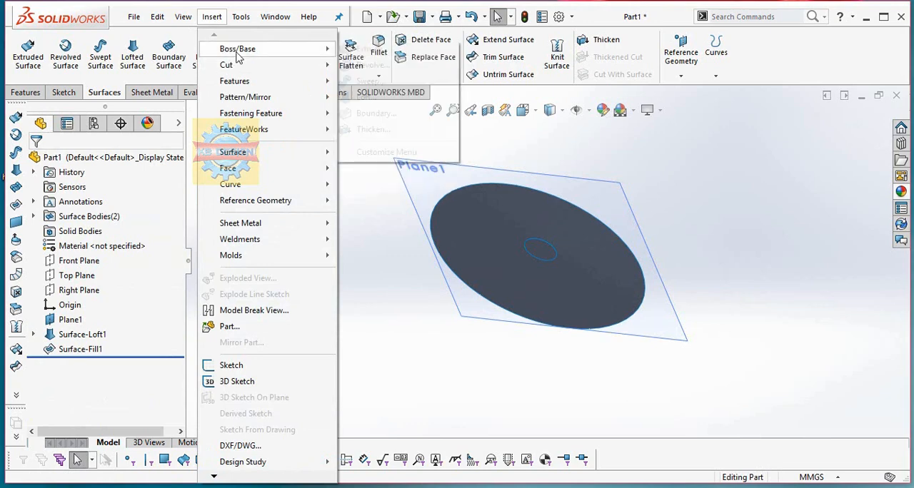
left_click(374, 131)
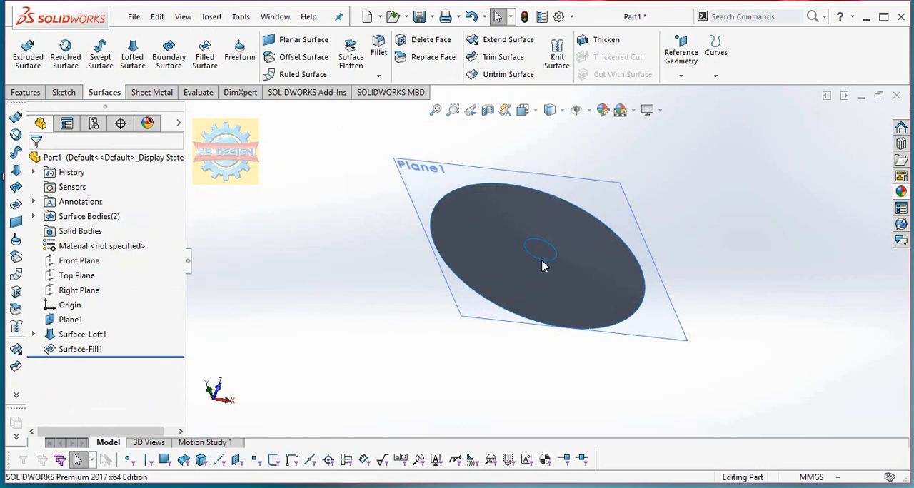
left_click(503, 265)
type("5")
key("Return")
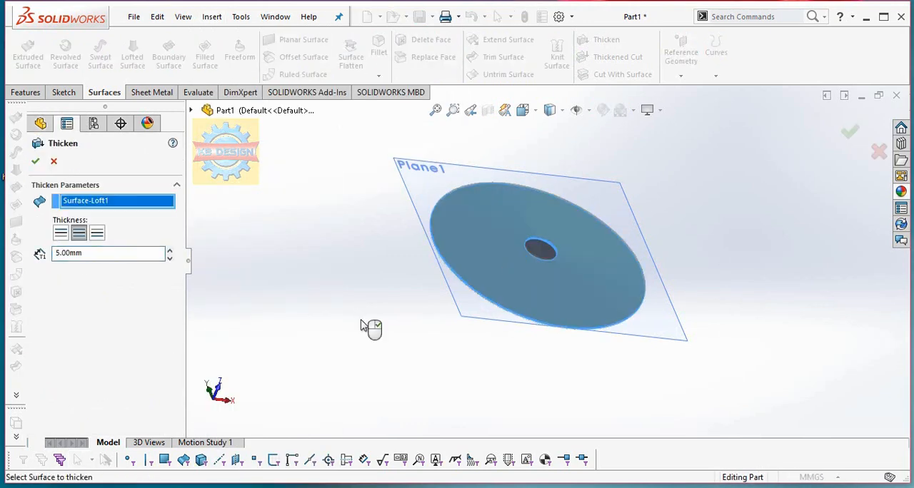
middle_click_drag(433, 289, 453, 266)
scroll(511, 258, "down", 6)
middle_click_drag(514, 257, 523, 238)
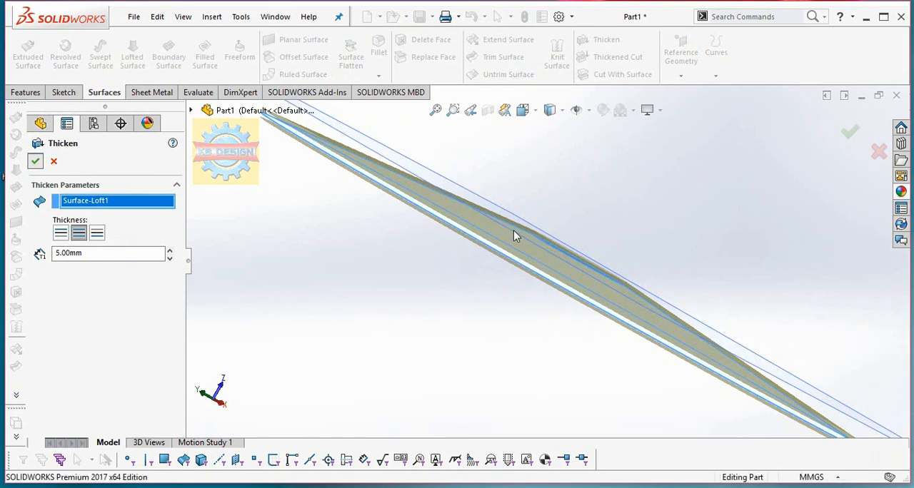
key("Return")
Thicken the central filled surface to both sides with a thickness of 5 mm, merging it with the disc body.
middle_click_drag(513, 231, 541, 260)
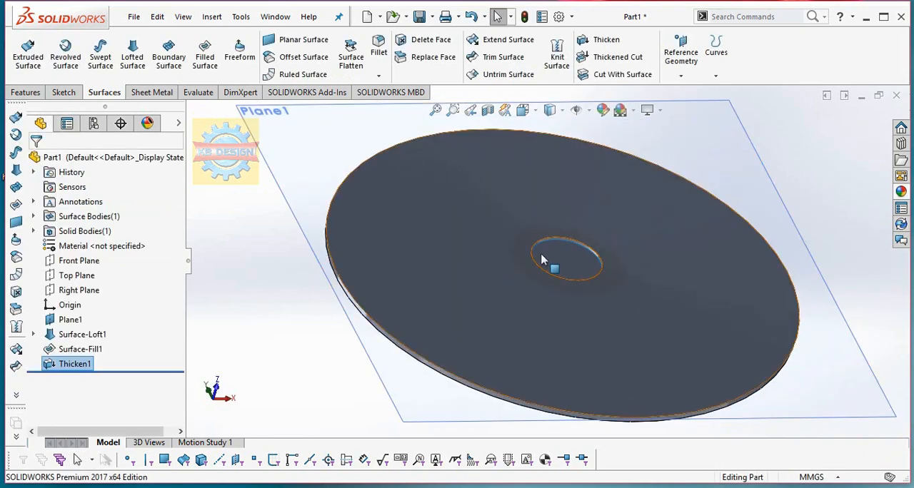
left_click(568, 261)
left_click(211, 17)
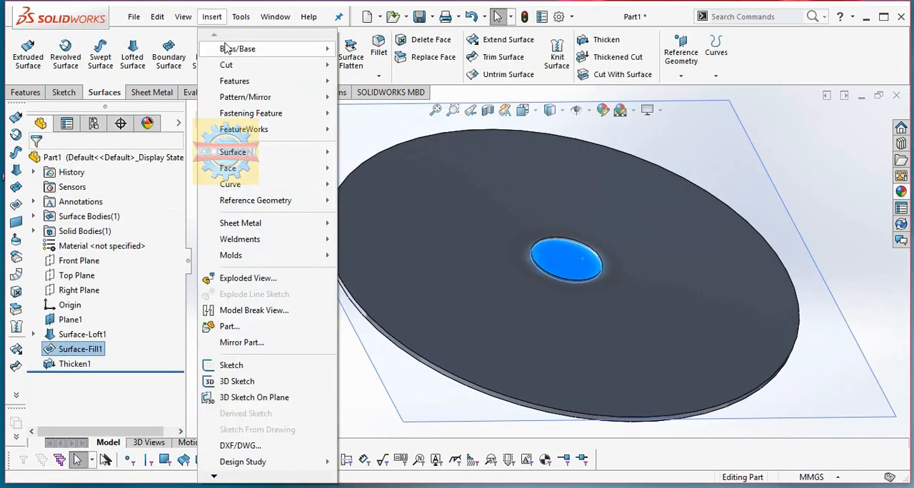
mouse_move(235, 48)
left_click(364, 127)
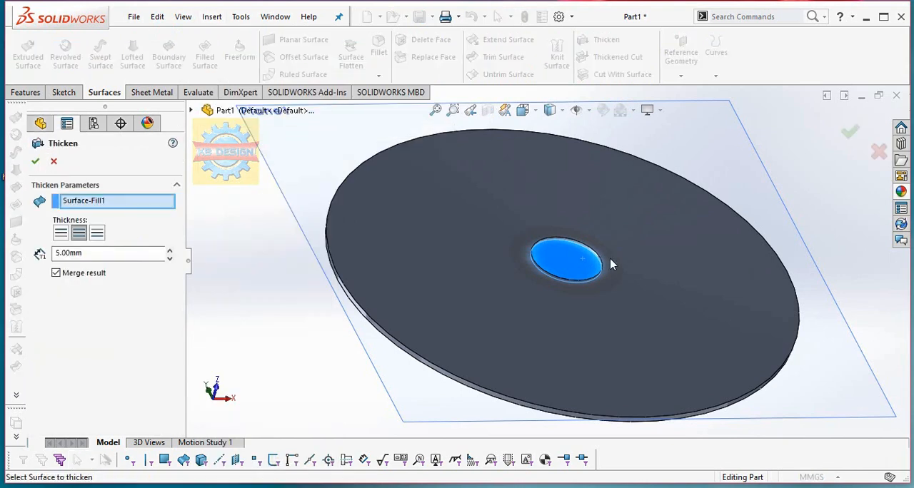
middle_click_drag(201, 218, 337, 198)
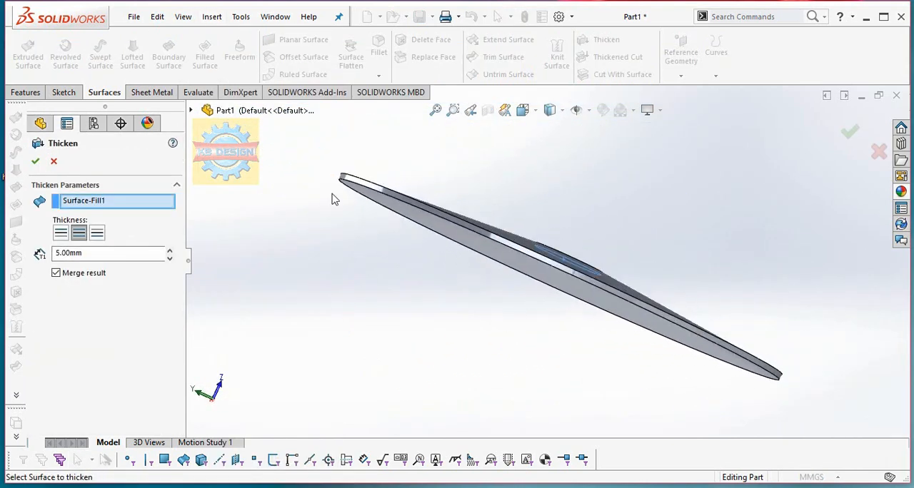
key("Return")
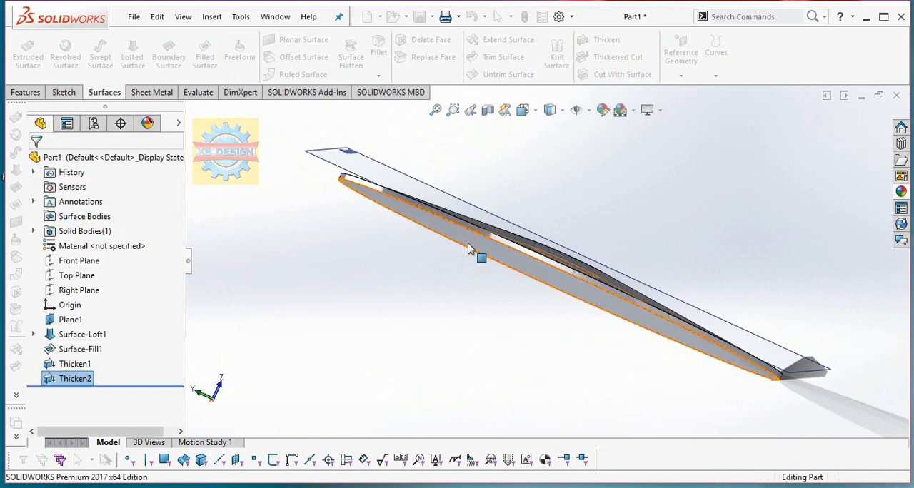
Create a reference plane offset 40 mm from the Front Plane and hide the earlier Plane1.
middle_click_drag(474, 250, 450, 198)
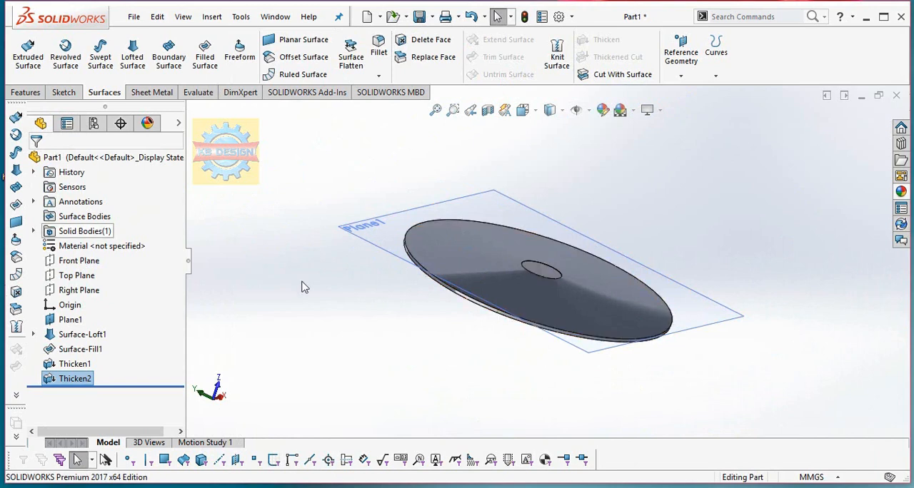
left_click(85, 274)
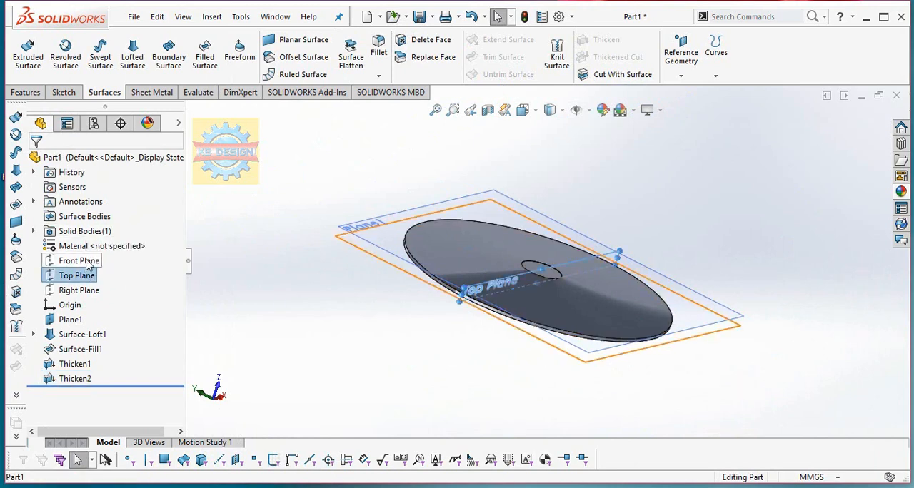
left_click(83, 261)
left_click(25, 92)
left_click(547, 74)
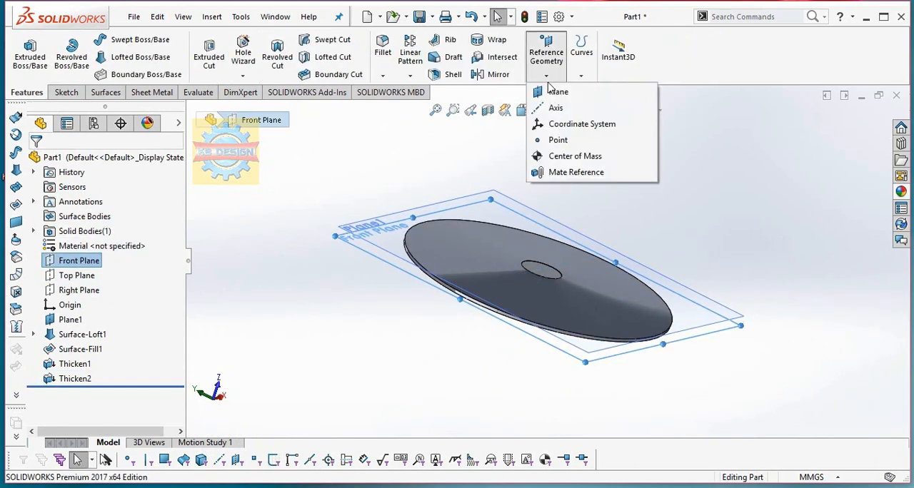
left_click(551, 91)
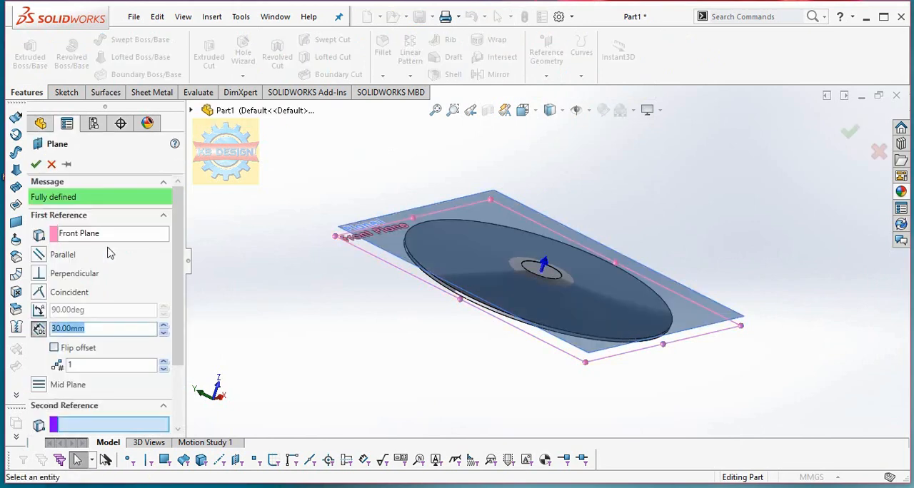
type("40")
key("Return")
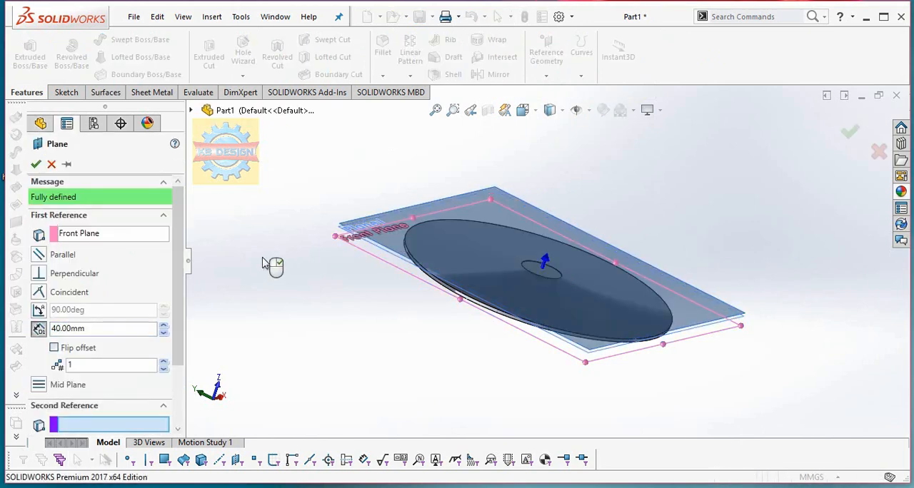
left_click(36, 164)
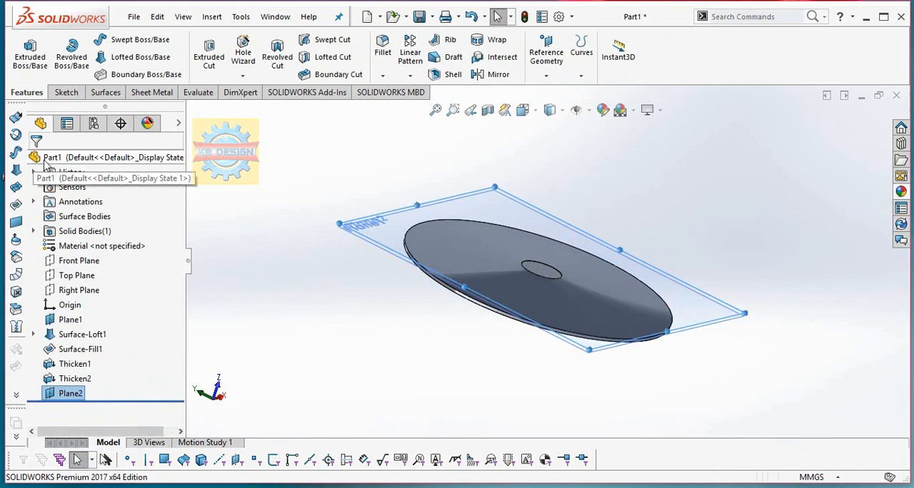
right_click(70, 319)
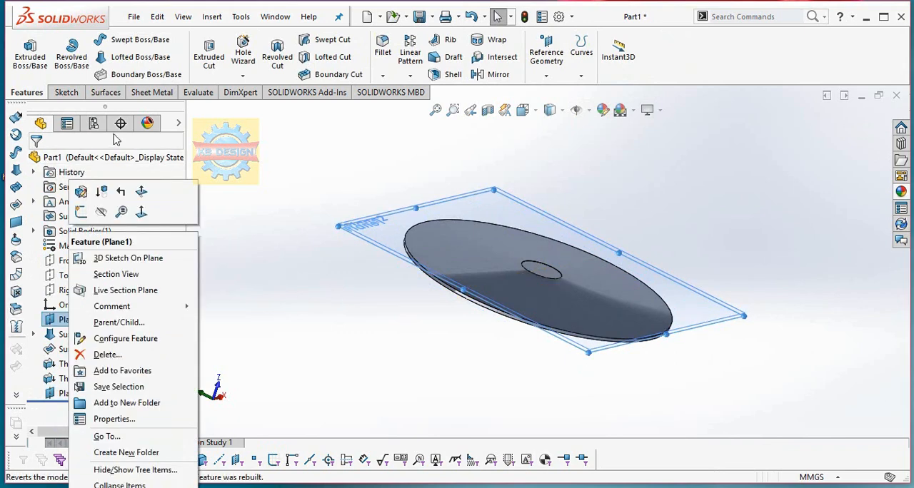
left_click(278, 258)
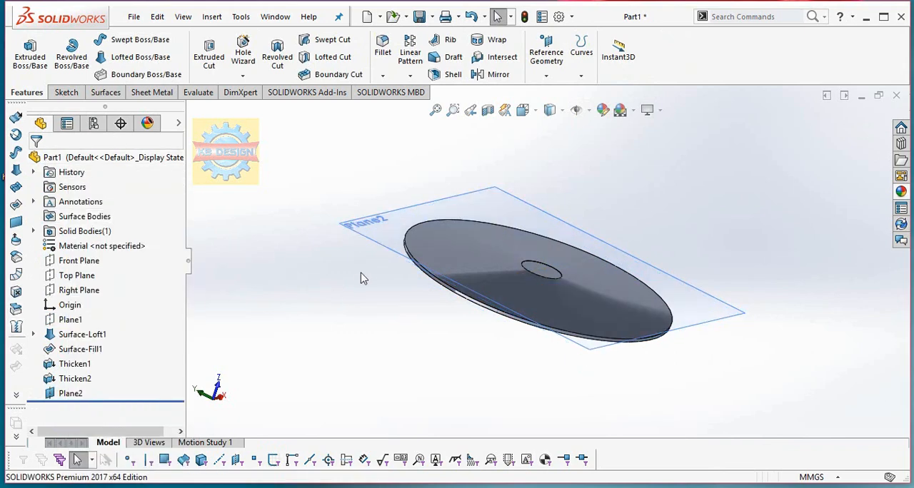
Start a sketch on the new 40 mm offset plane and draw an origin-centred circle of about 174 mm radius.
left_click(380, 238)
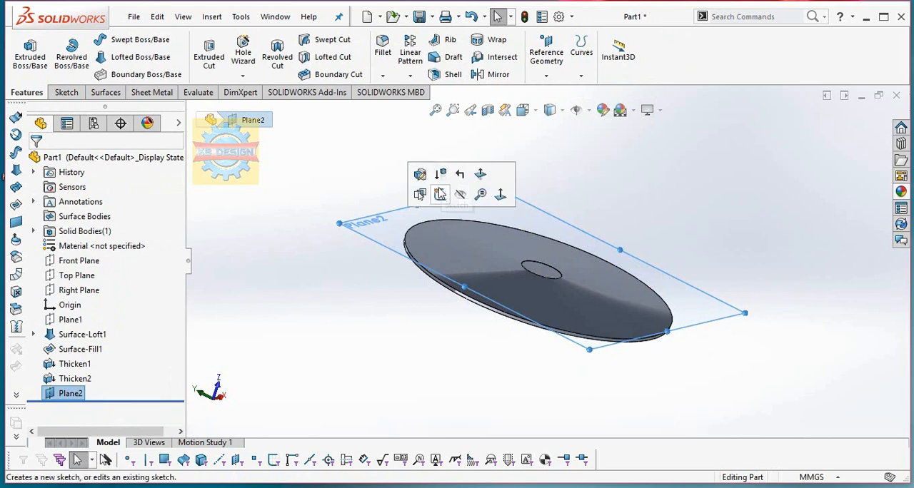
left_click(439, 194)
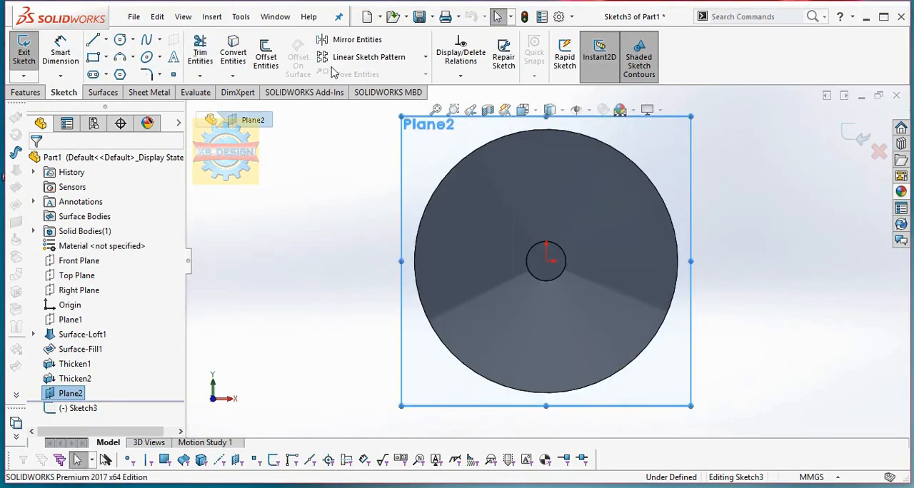
left_click(120, 40)
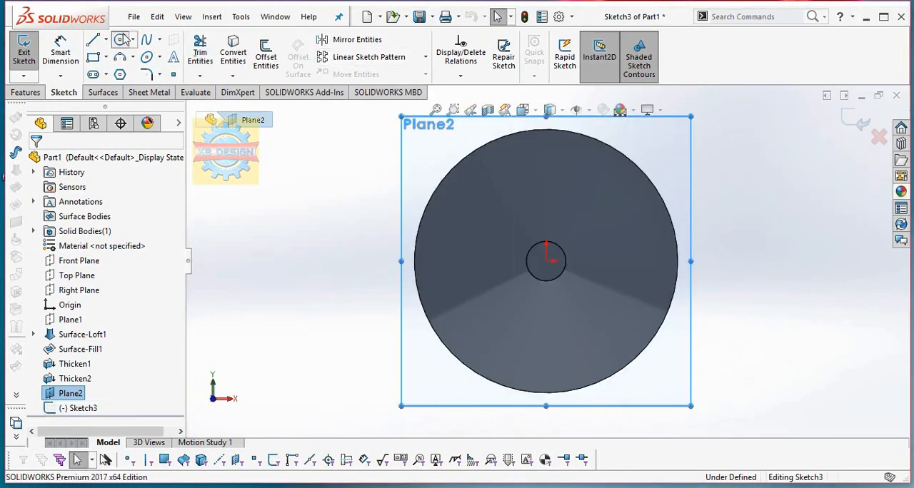
left_click(547, 262)
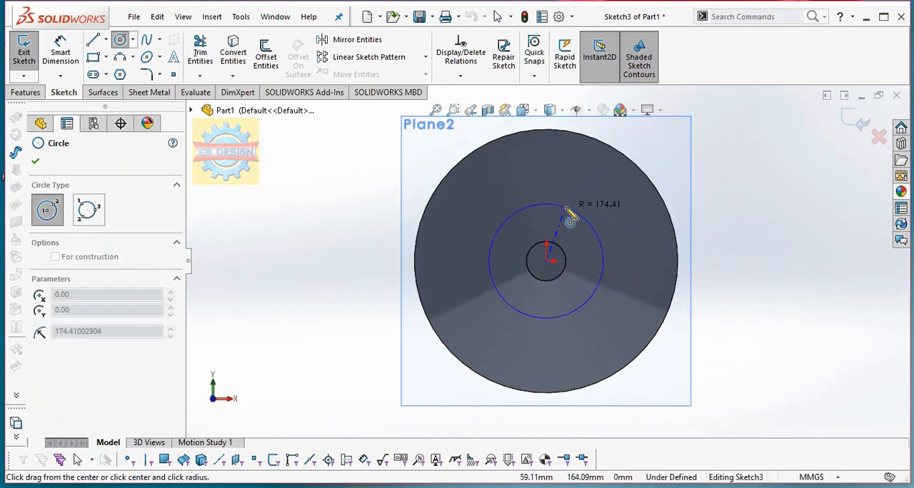
left_click(566, 208)
key("Escape")
Dimension the sketched circle's diameter to 310 mm.
left_click(57, 48)
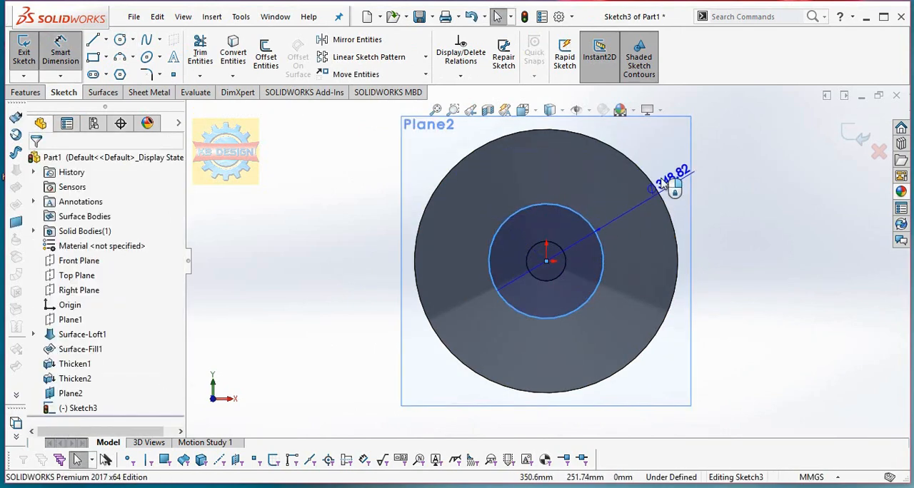
left_click(574, 173)
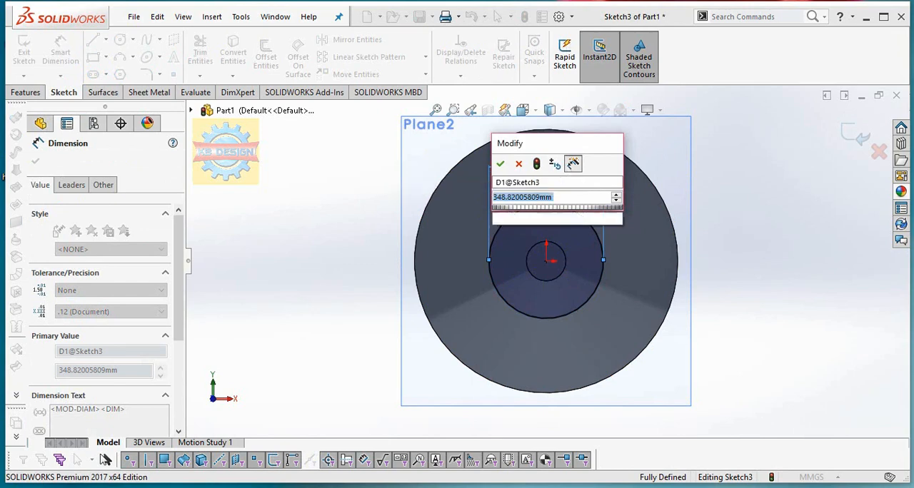
type("710")
key("Return")
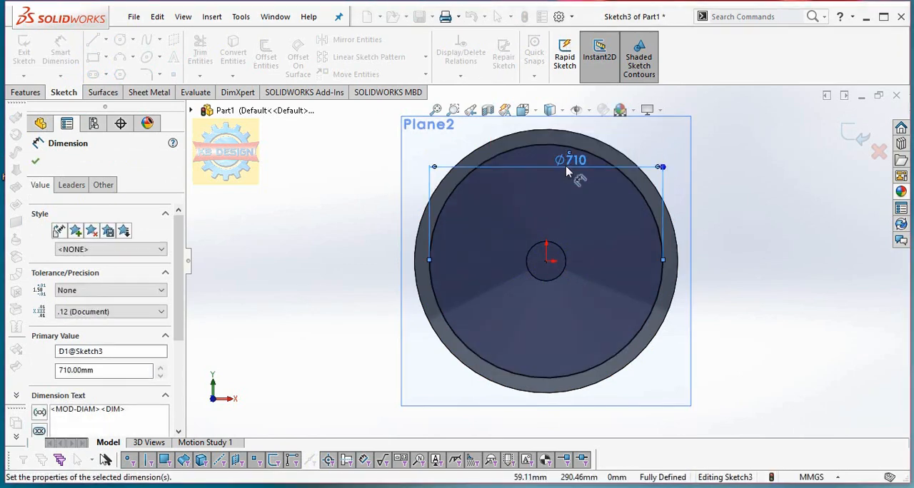
double_click(571, 160)
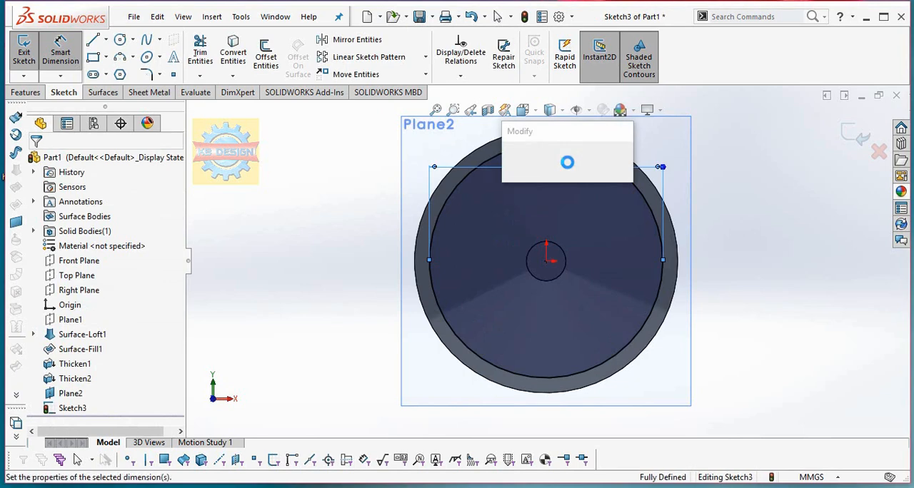
type("310")
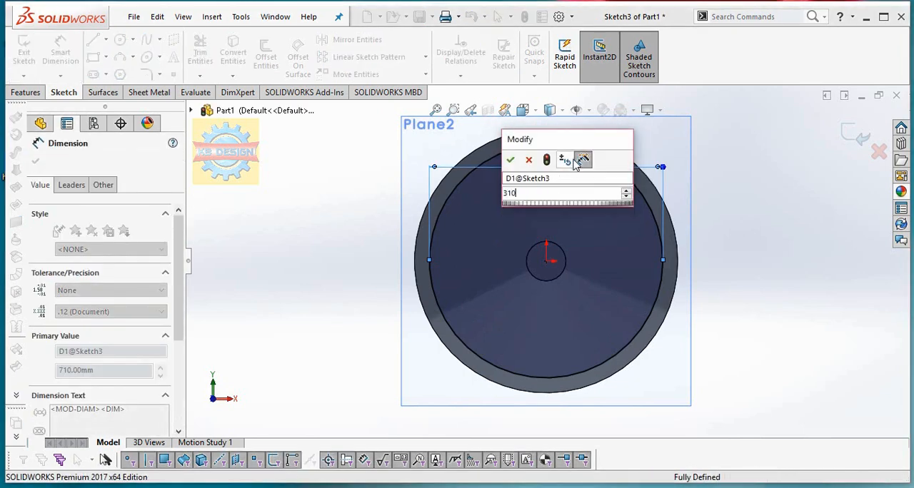
key("Return")
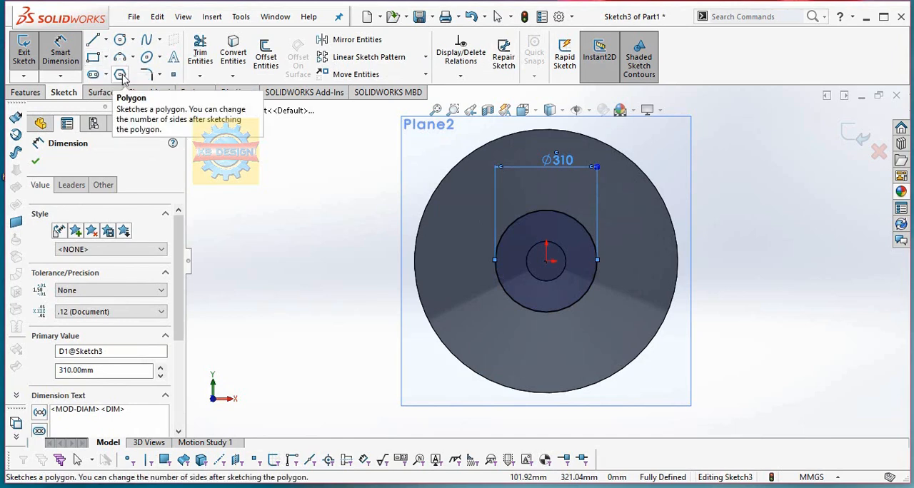
Draw a five-sided polygon centred on the origin, with its upper vertex on the top of the 310 mm circle.
left_click(120, 75)
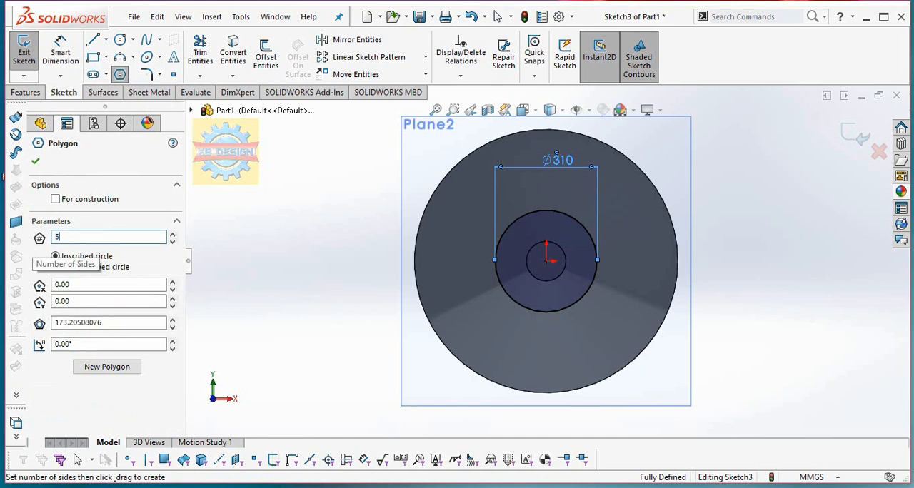
left_click(546, 261)
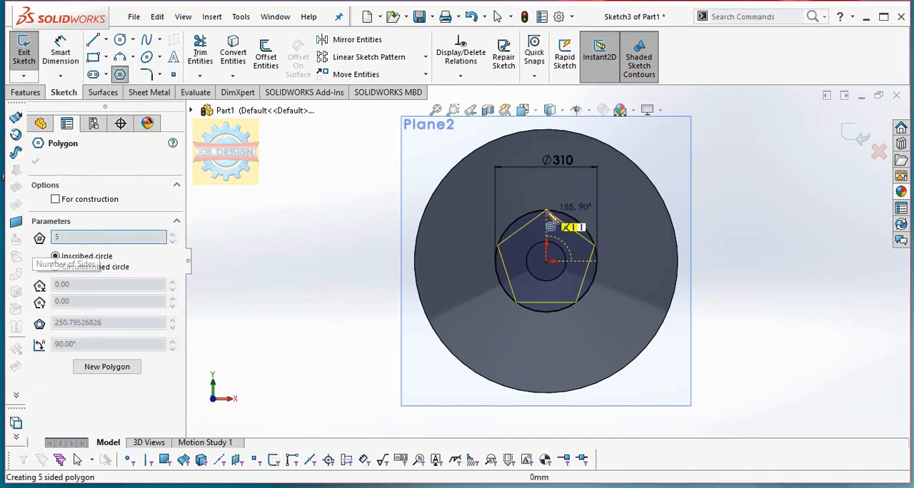
left_click(547, 213)
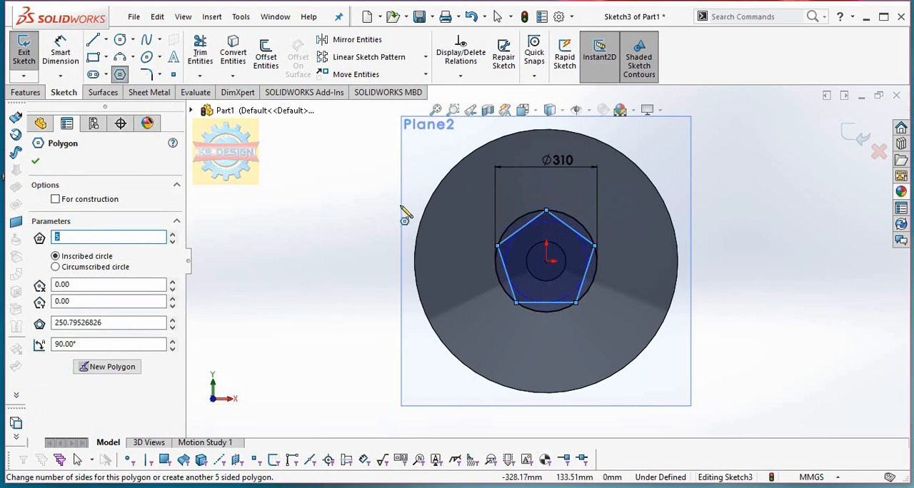
Draw four star diagonals between the pentagon's vertices, omitting the one from the left vertex to the lower-right vertex.
left_click(92, 41)
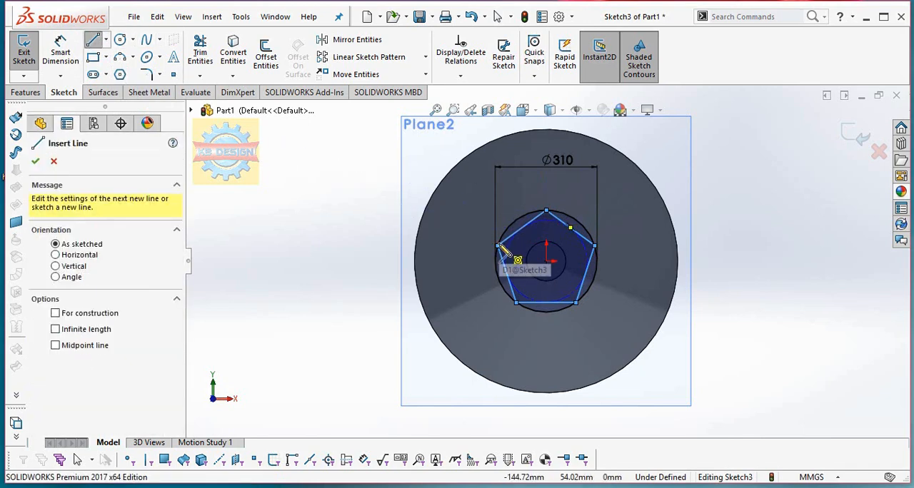
mouse_move(498, 246)
left_mouse_down()
mouse_move(587, 258)
mouse_move(595, 246)
left_mouse_up()
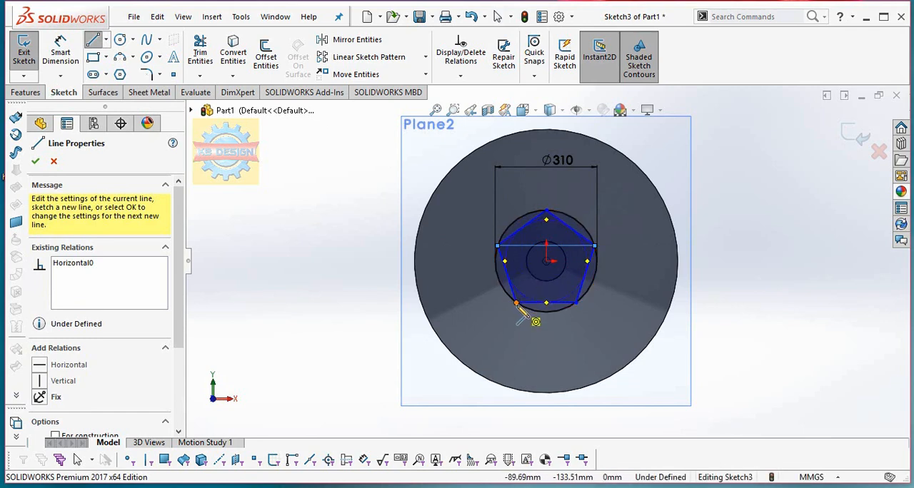
left_click(517, 304)
left_click(595, 246)
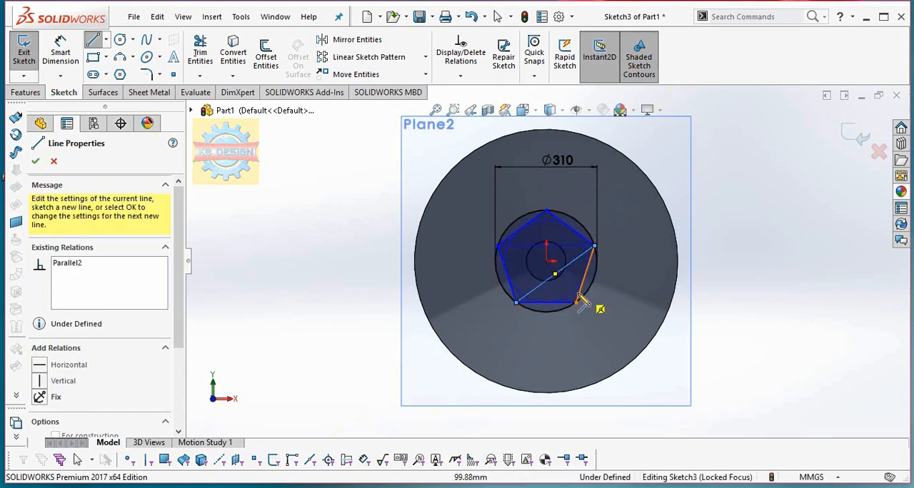
left_click(576, 304)
left_click(546, 212)
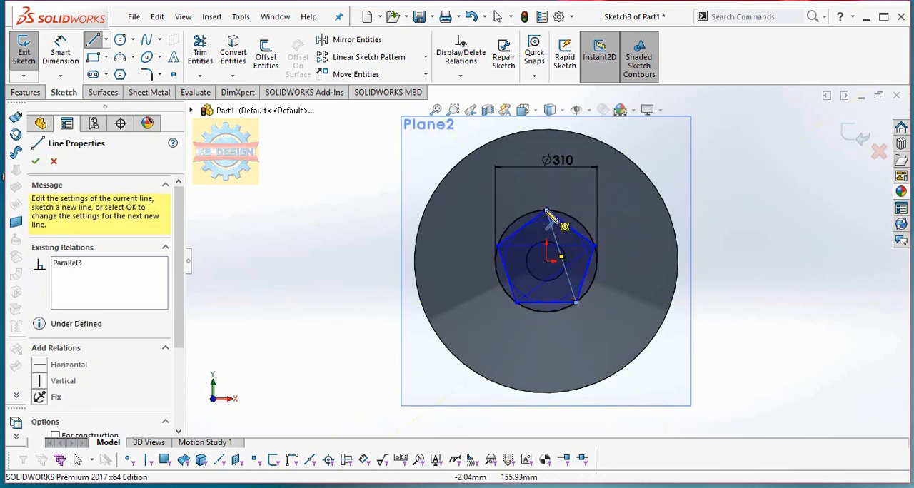
left_click(517, 304)
key("Escape")
Delete the 310 mm circle around the pentagon together with its dimension.
left_click(590, 230)
key("Delete")
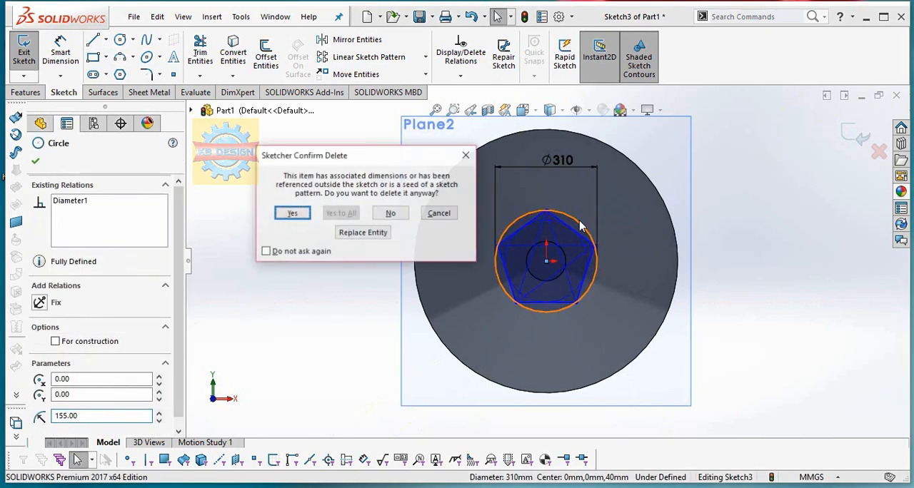
left_click(292, 213)
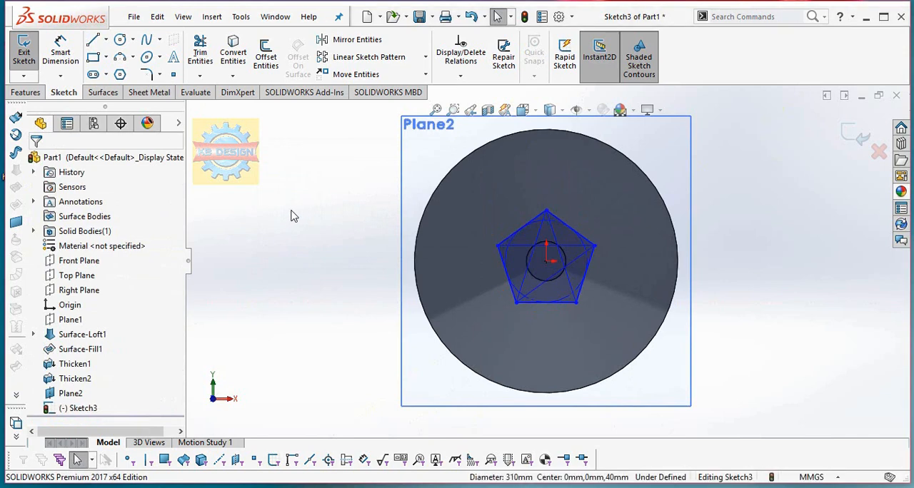
Draw the missing fifth diagonal between the pentagon's lower-right and left vertices.
left_click(198, 53)
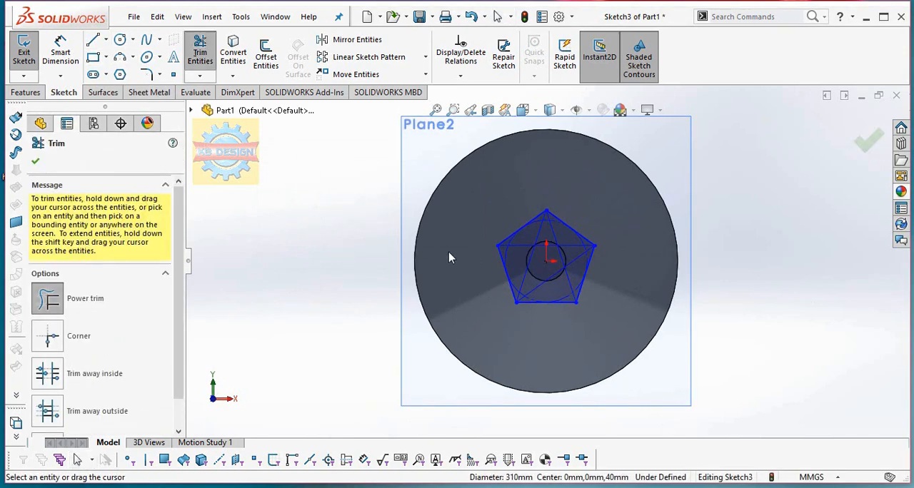
left_click(91, 40)
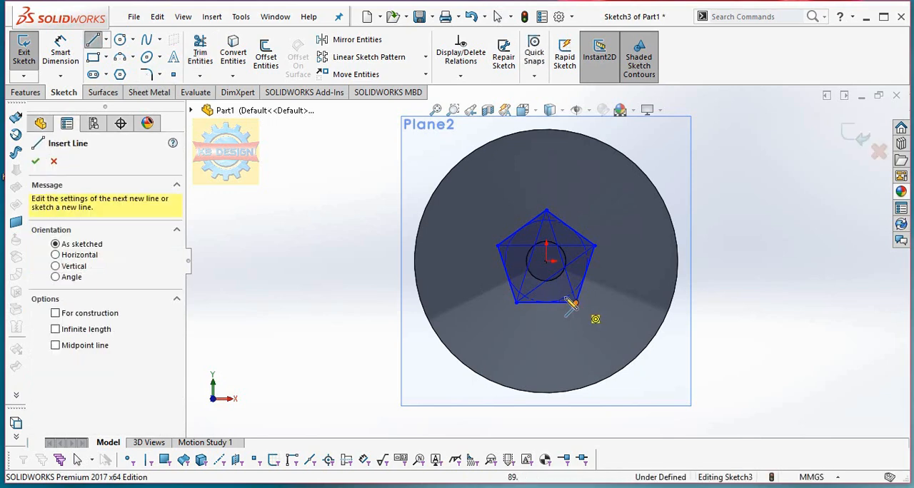
left_click(592, 317)
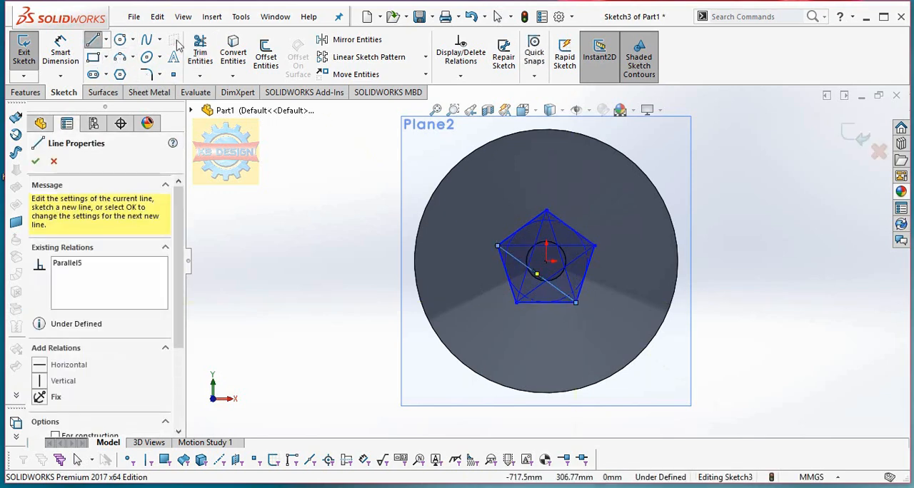
Trim away all the pentagon's outer sides with Power trim, keeping only the five crossing star lines.
left_click(199, 52)
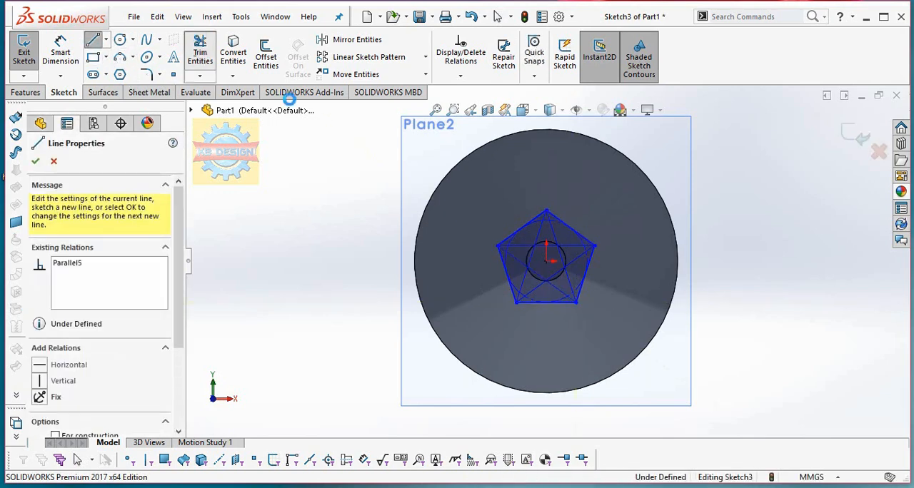
left_click_drag(510, 270, 511, 303)
left_click(510, 278)
mouse_move(596, 287)
left_mouse_down()
mouse_move(581, 283)
mouse_move(586, 263)
mouse_move(633, 279)
left_mouse_up()
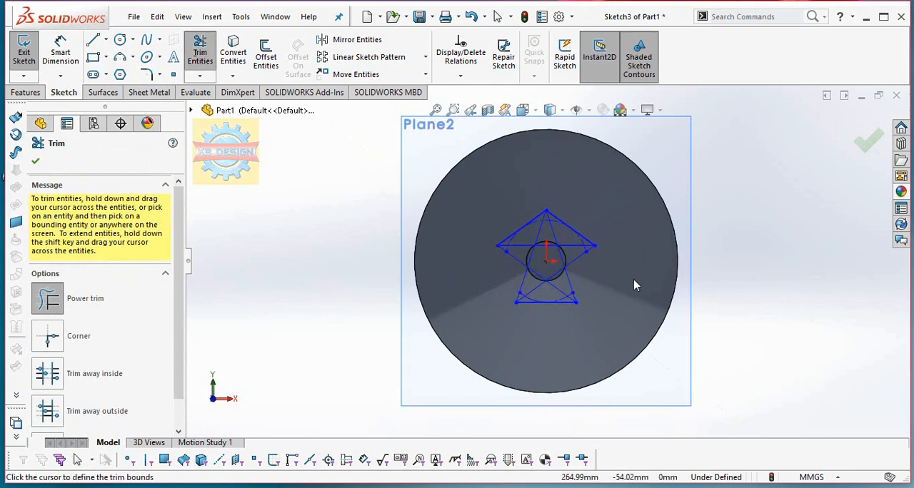
mouse_move(559, 315)
left_mouse_down()
mouse_move(550, 300)
mouse_move(535, 314)
left_mouse_up()
scroll(637, 266, "down", 2)
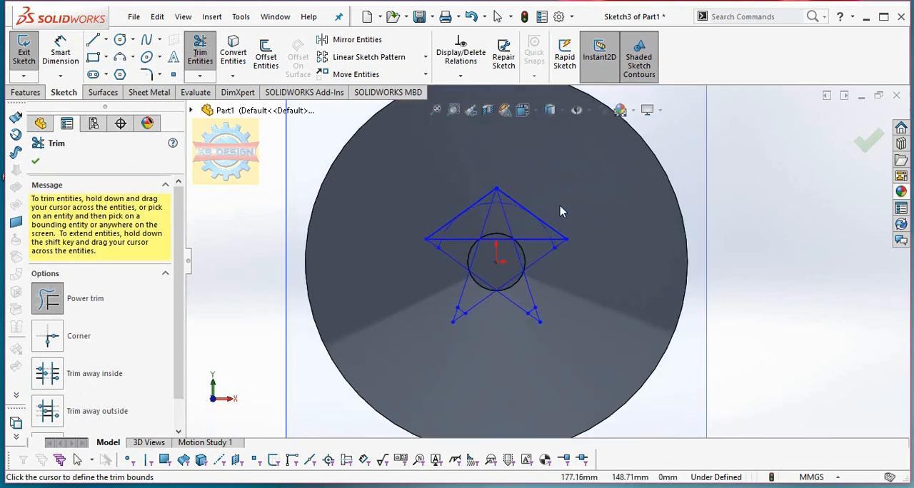
left_click_drag(520, 198, 448, 223)
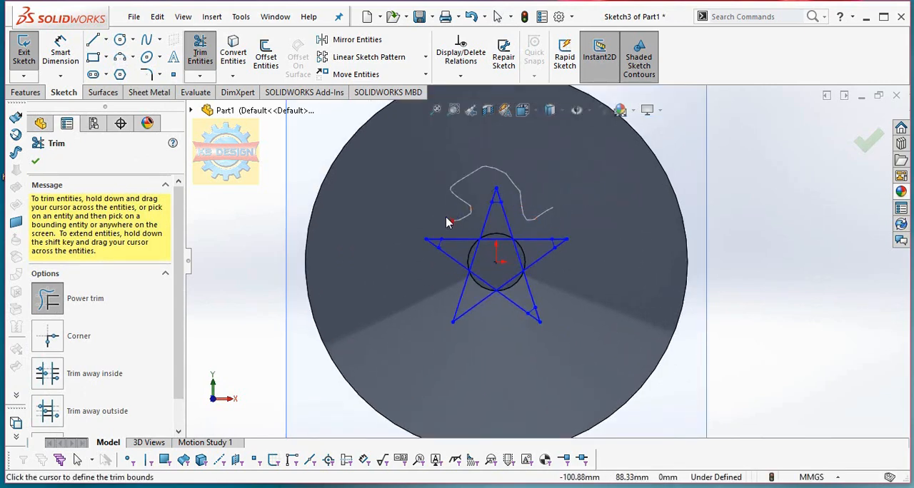
scroll(457, 242, "down", 2)
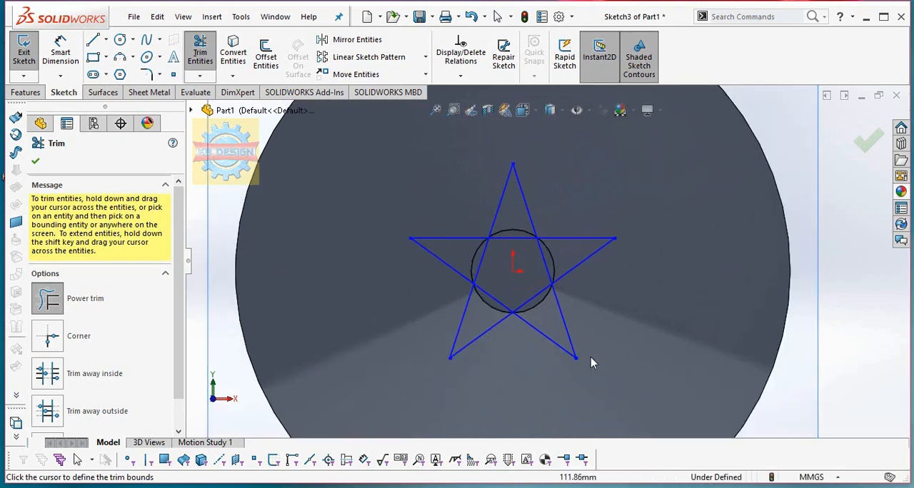
Trim away the inner crossing segments of the star lines with Power trim, leaving only the five-pointed star's outline.
left_click_drag(552, 321, 532, 292)
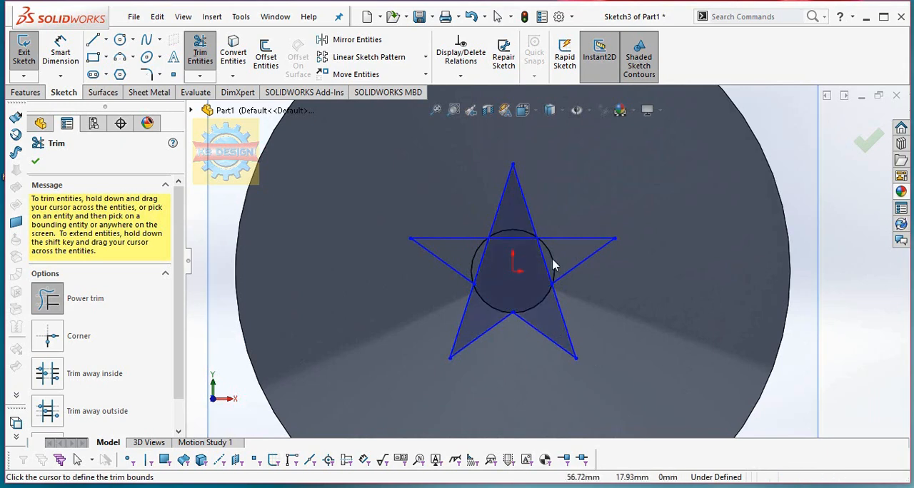
left_click_drag(541, 261, 561, 259)
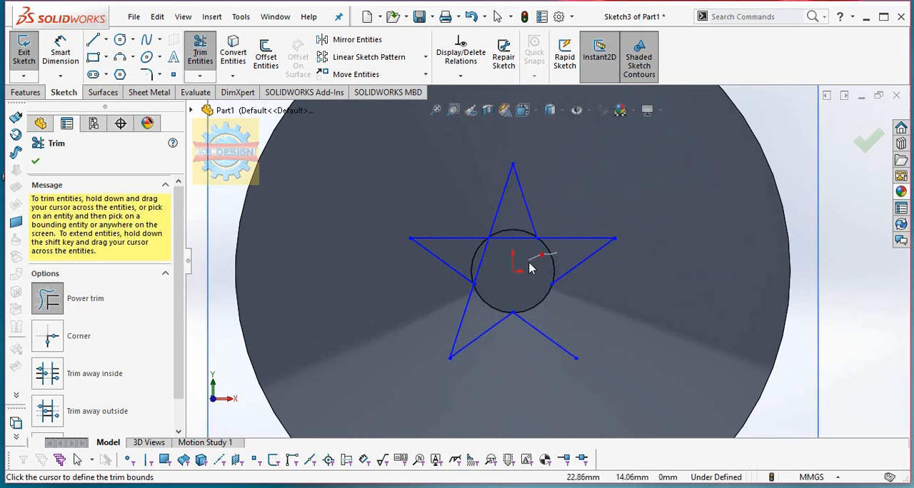
key("Escape")
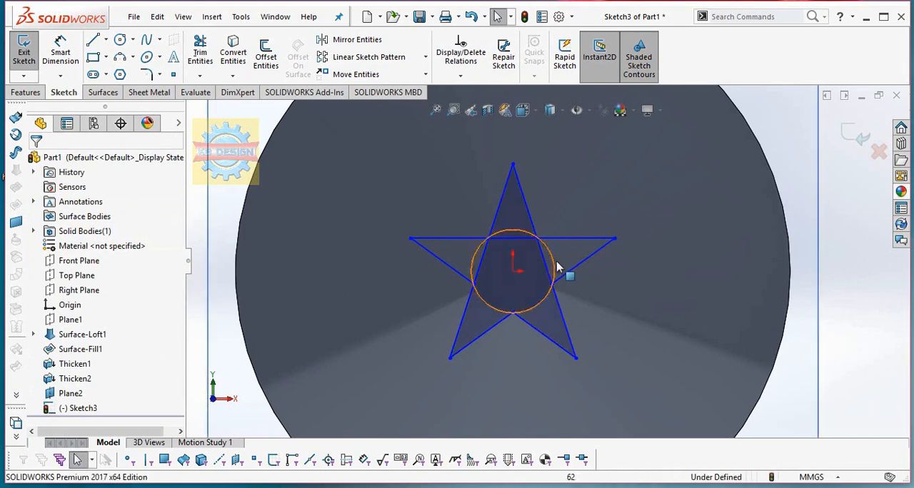
mouse_move(564, 254)
left_mouse_down()
mouse_move(544, 264)
mouse_move(541, 256)
left_mouse_up()
key("Escape")
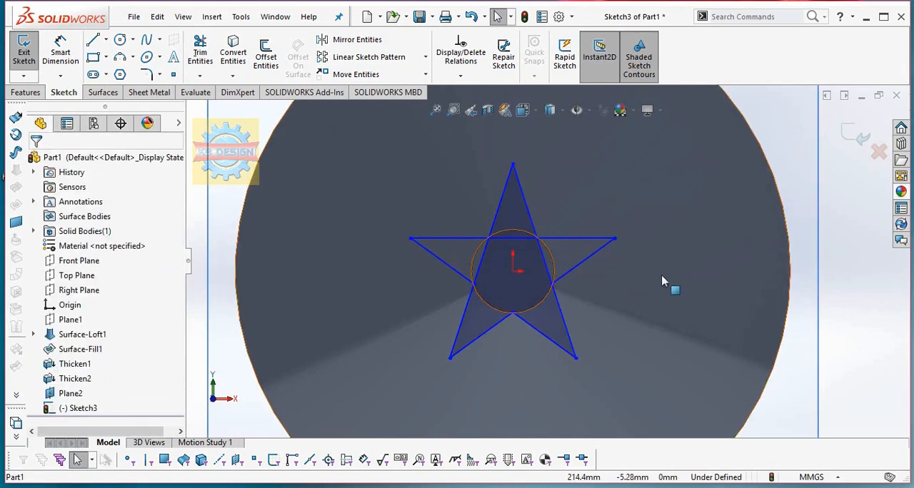
left_click(202, 57)
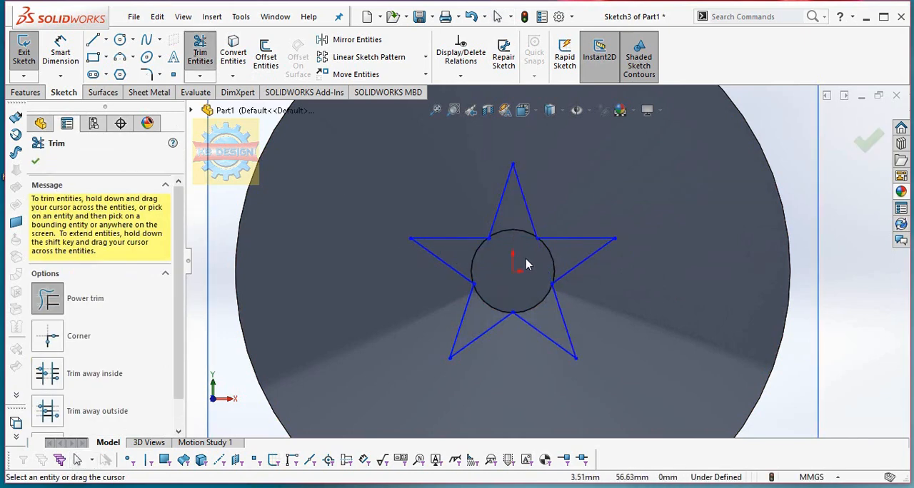
Cut the star into the shield with an Extruded Cut using Offset From Surface, 0.5 mm from the disc's face with the offset reversed.
left_click(33, 93)
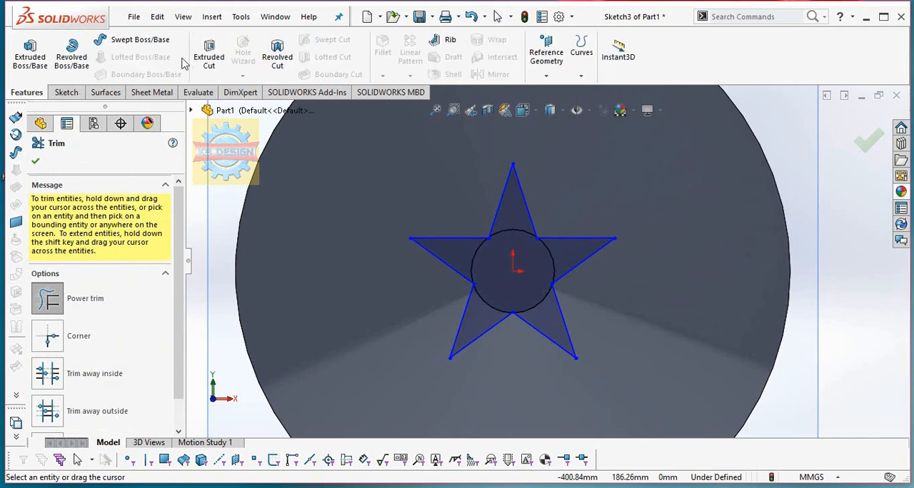
left_click(209, 53)
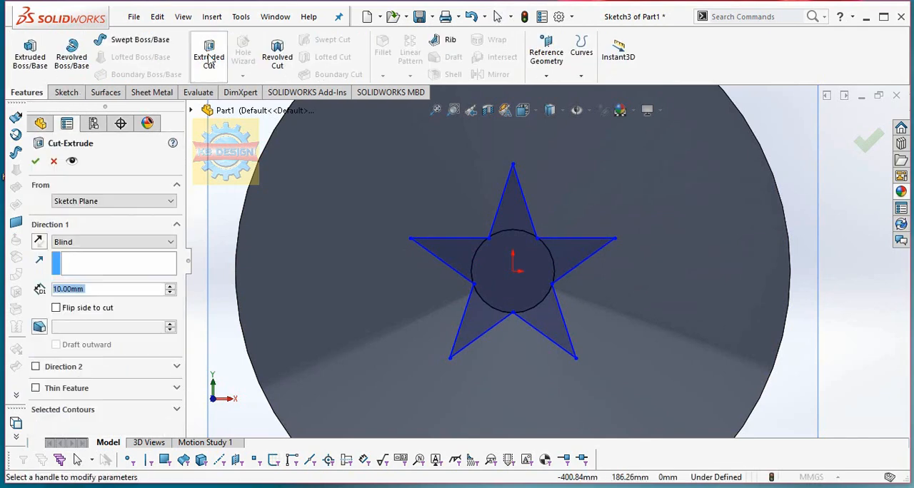
left_click(114, 243)
left_click(107, 301)
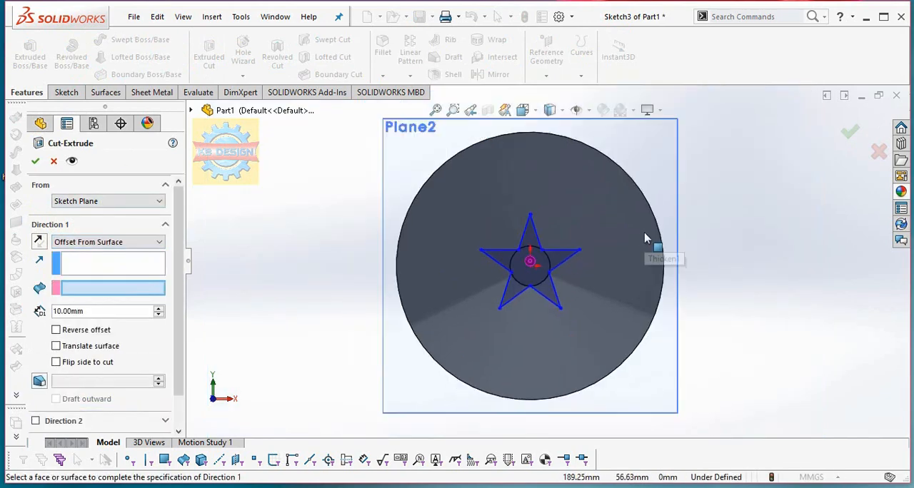
left_click(634, 240)
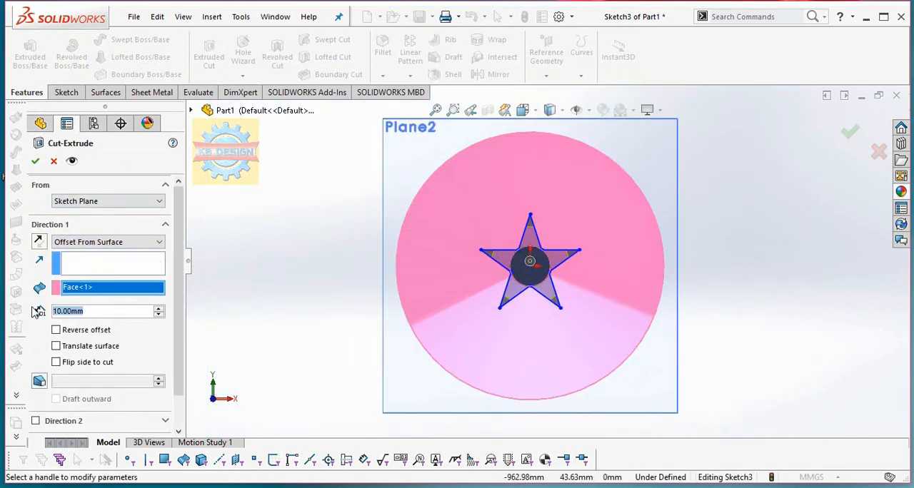
type("0.5")
key("Return")
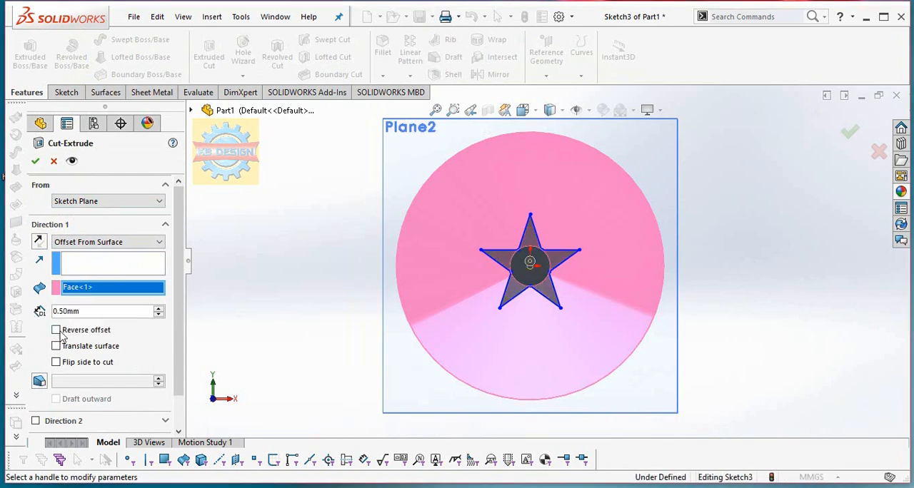
middle_click_drag(325, 315, 365, 180)
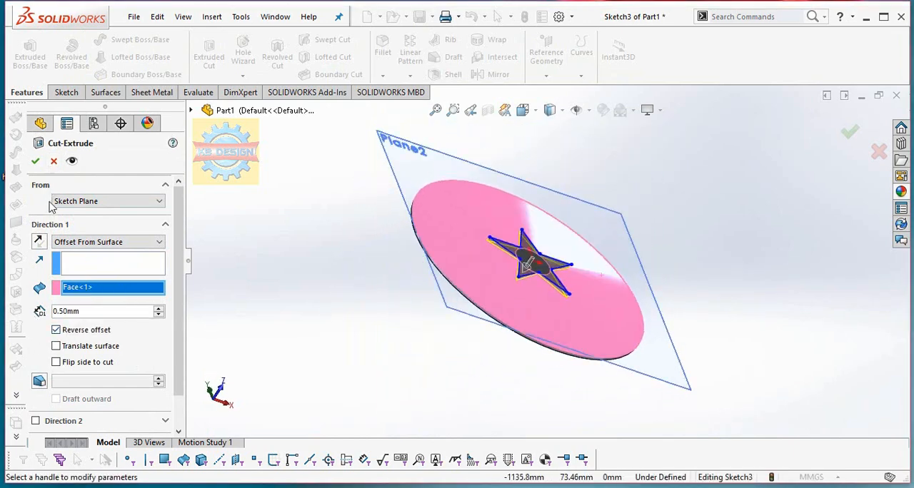
left_click(37, 162)
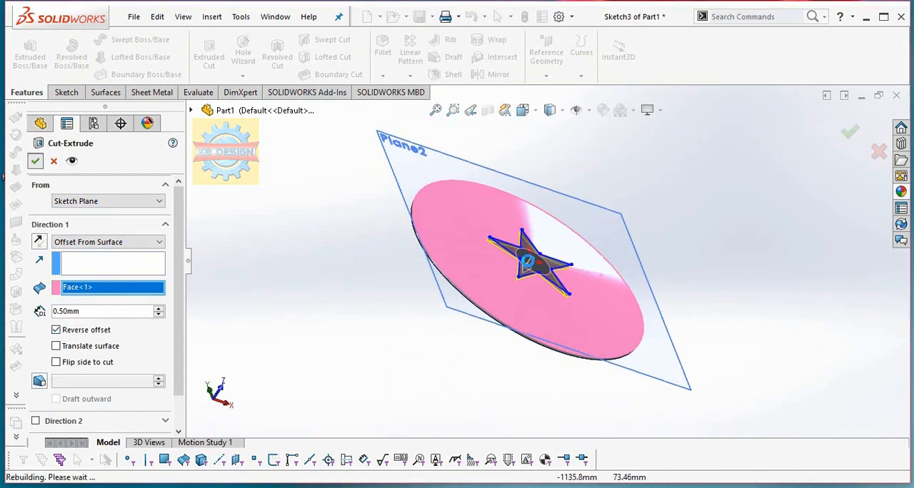
Start a sketch on Plane2 and draw two concentric circles centred on the origin, about 393 mm and 535 mm in diameter.
middle_click_drag(530, 270, 547, 286)
left_click(643, 178)
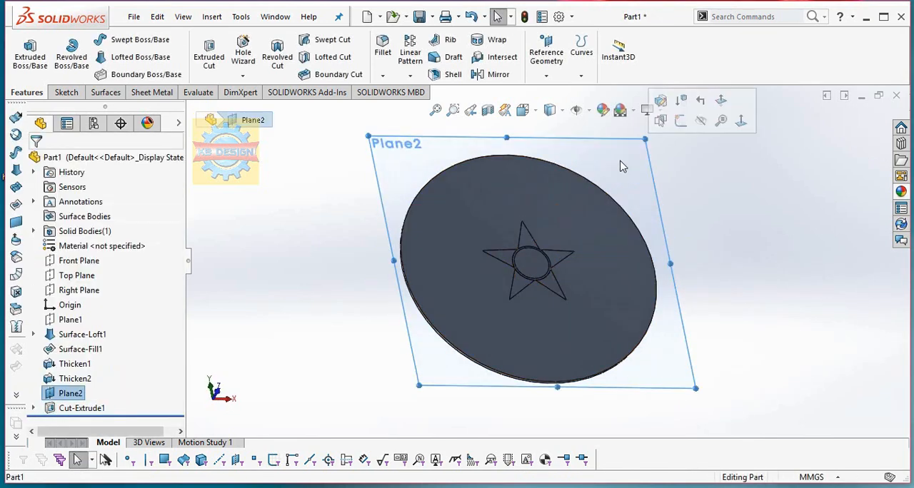
left_click(63, 92)
left_click(25, 46)
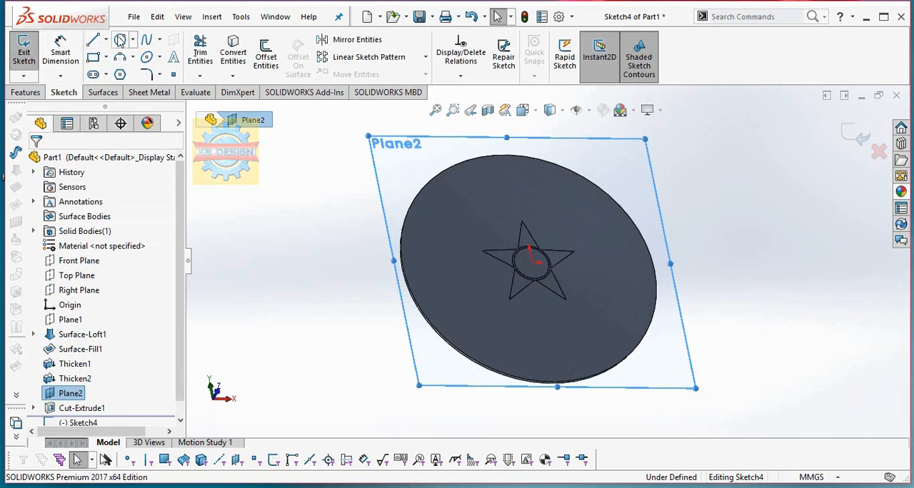
left_click(532, 262)
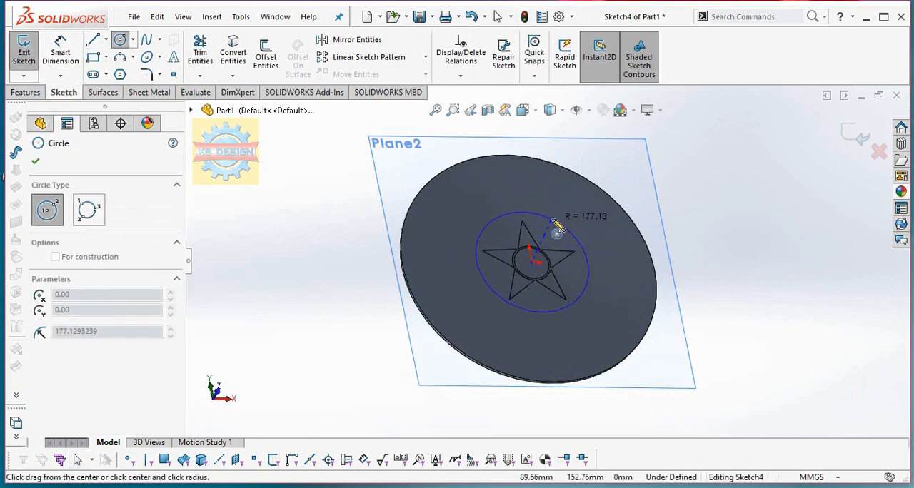
left_click(558, 218)
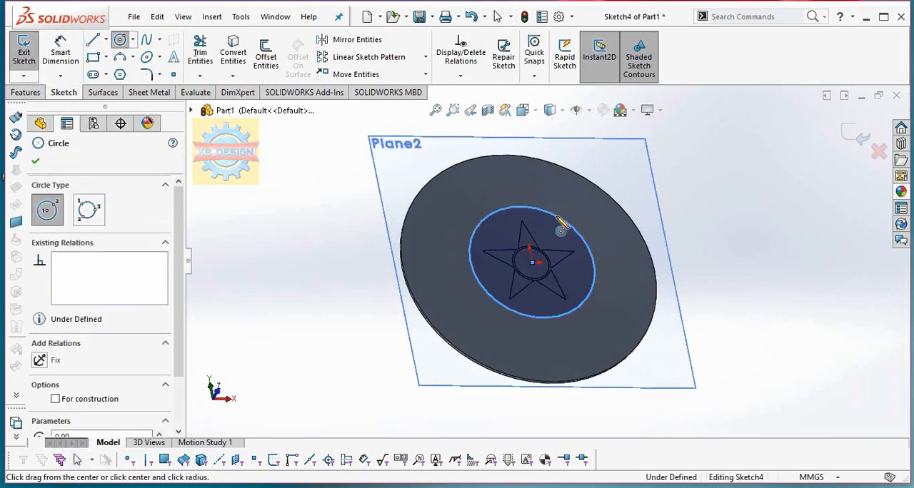
key("Escape")
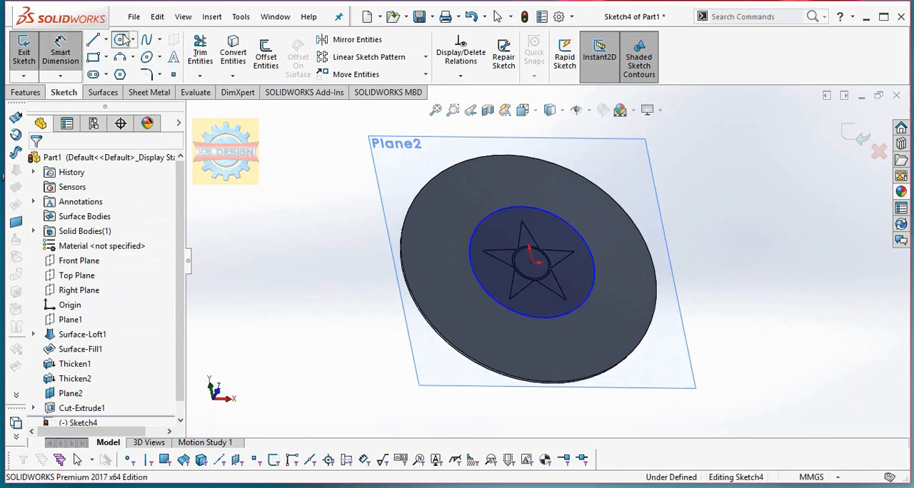
left_click(122, 39)
left_click(532, 263)
left_click(518, 188)
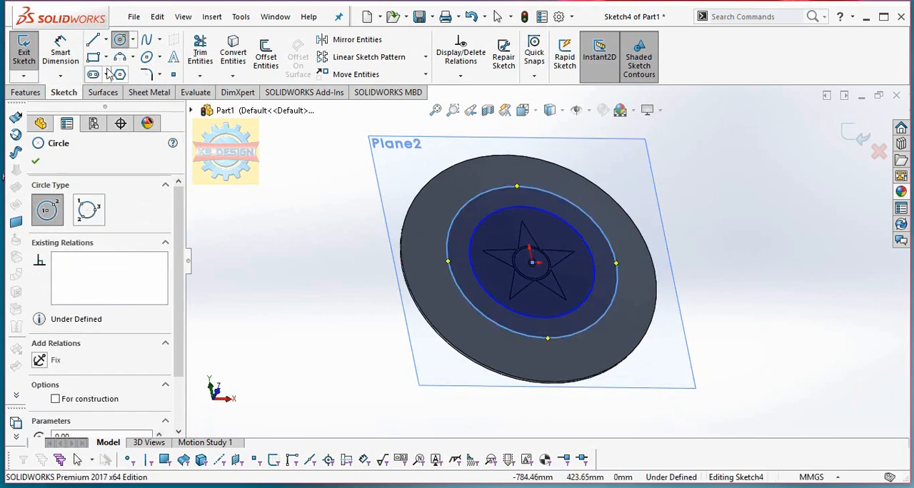
Dimension the inner circle's diameter to 312 mm and the outer circle's diameter to 460 mm.
left_click(57, 53)
left_click(595, 263)
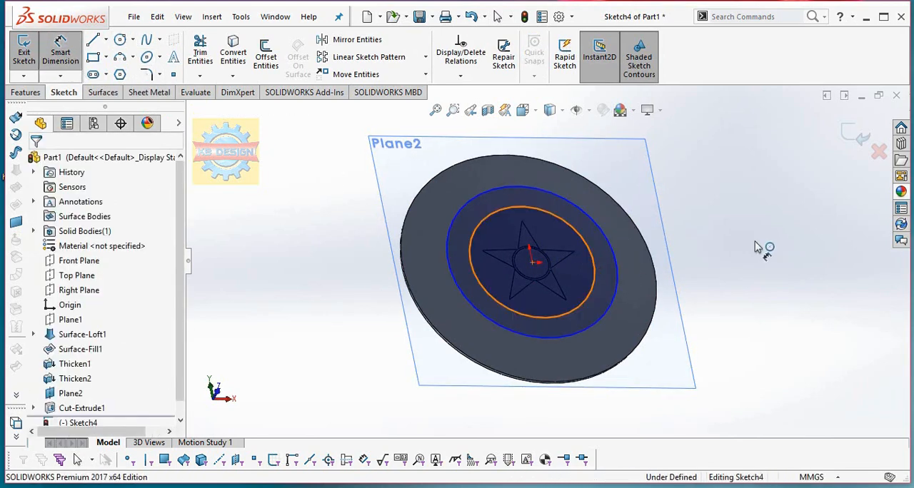
left_click(712, 261)
type("312")
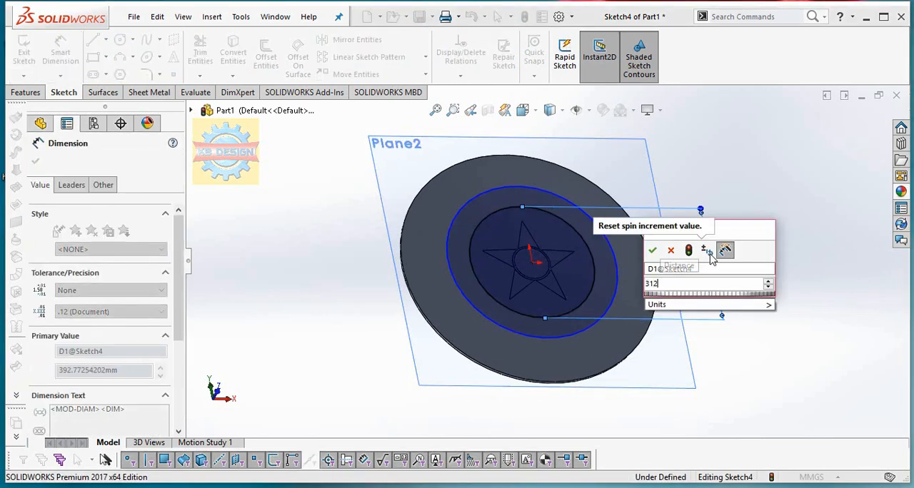
key("Return")
left_click(613, 253)
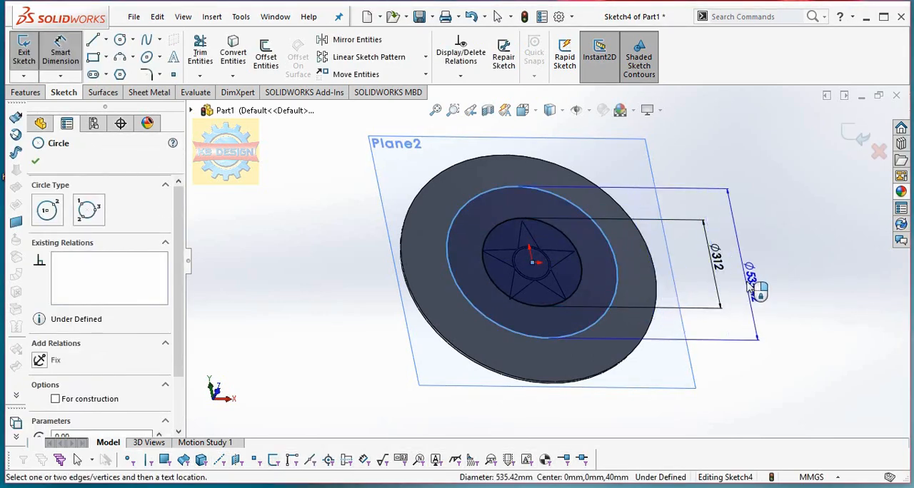
left_click(757, 283)
type("440")
key("Return")
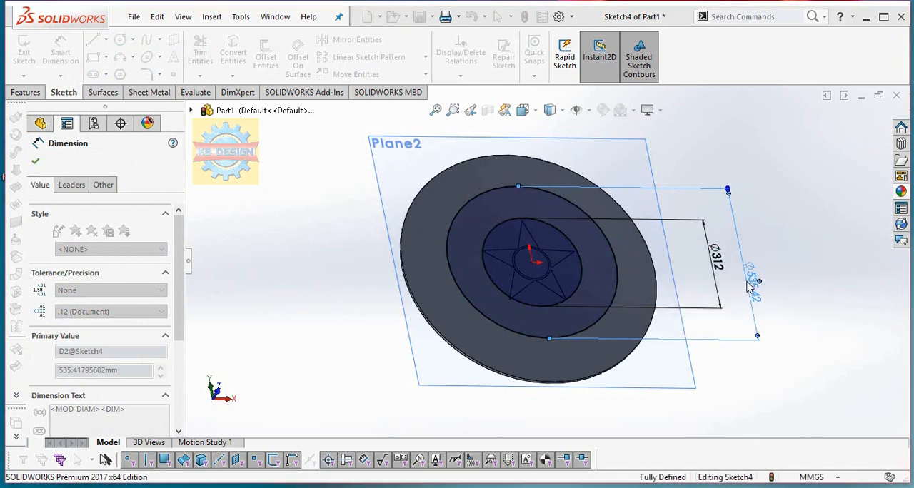
Cut the ring between the two circles with Offset From Surface, 0.5 mm from the disc's face with the offset reversed.
left_click(27, 93)
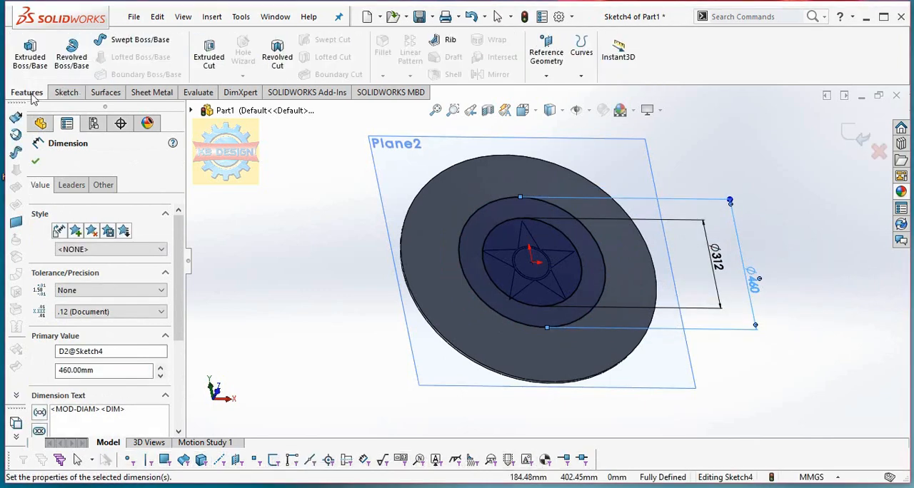
left_click(207, 63)
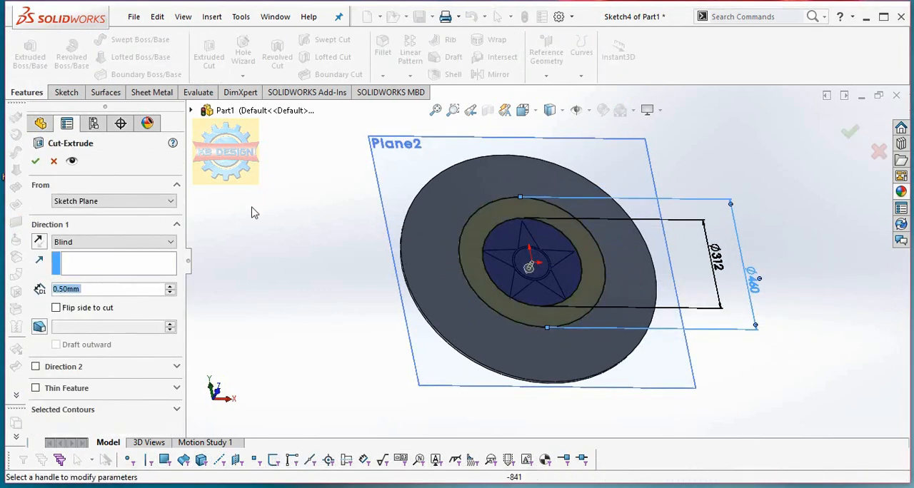
left_click(108, 242)
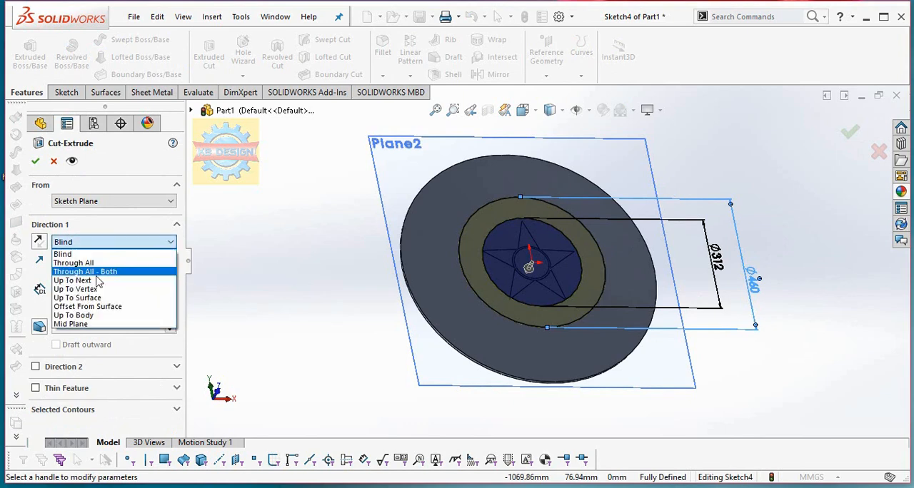
left_click(83, 309)
left_click(420, 272)
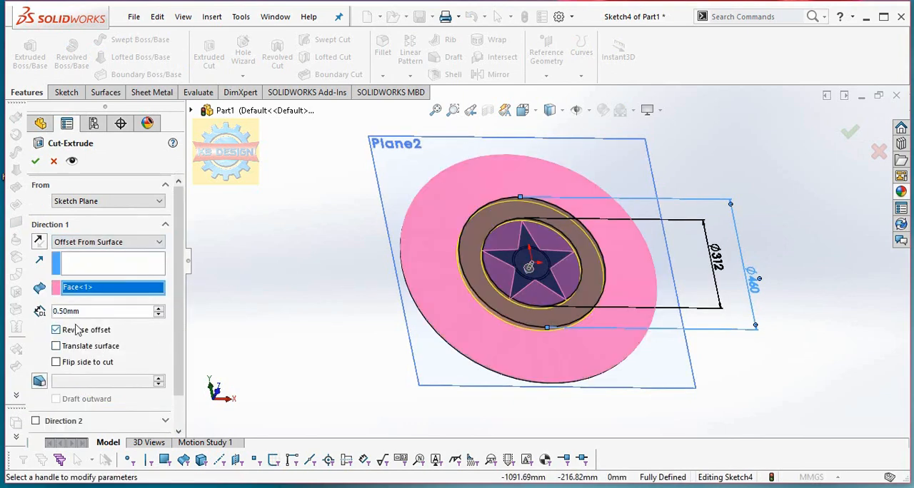
left_click(35, 161)
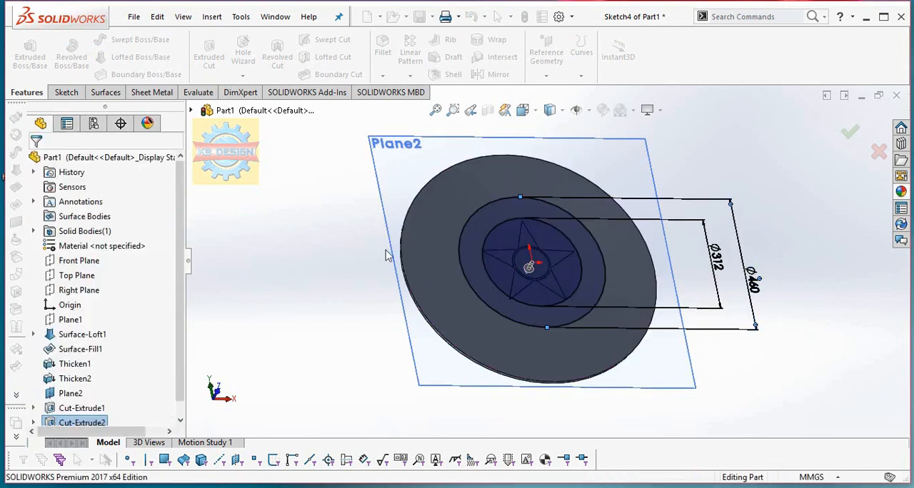
Start another sketch on Plane2 and draw a circle about 580 mm in diameter at the origin, plus a larger concentric one inside the disc's rim.
left_click(68, 90)
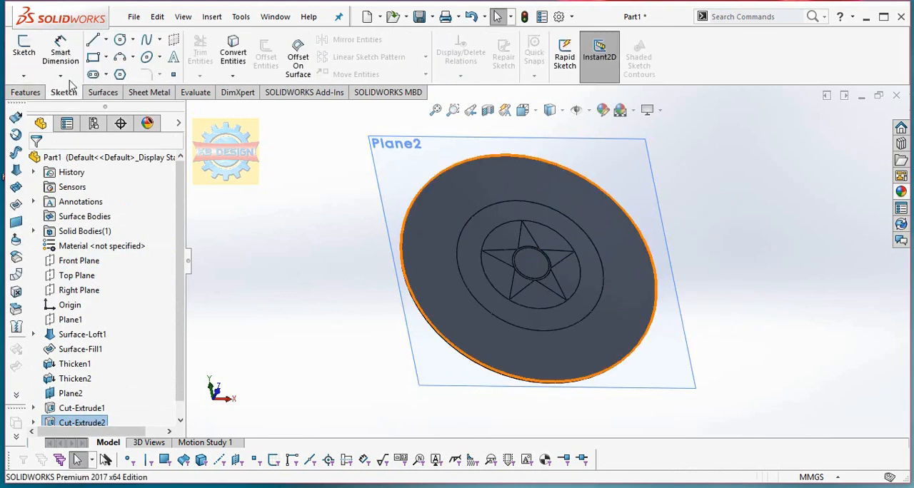
left_click(437, 138)
left_click(23, 47)
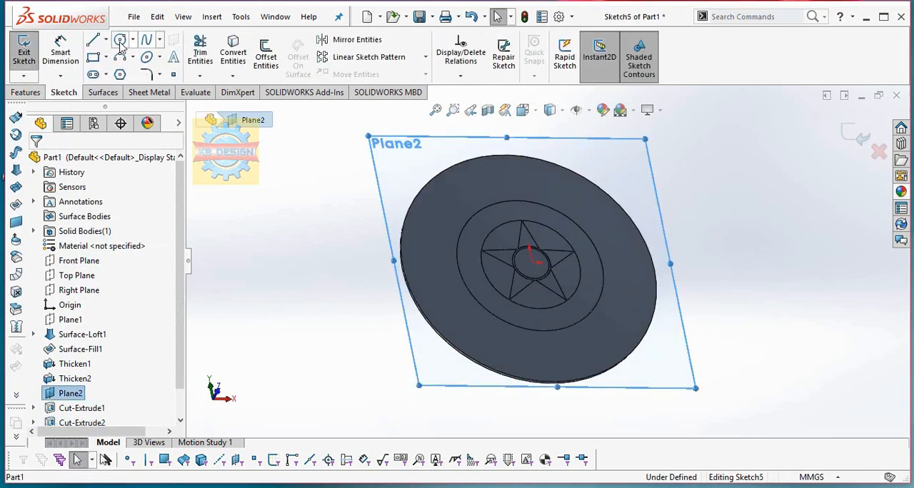
left_click(120, 40)
left_click(532, 261)
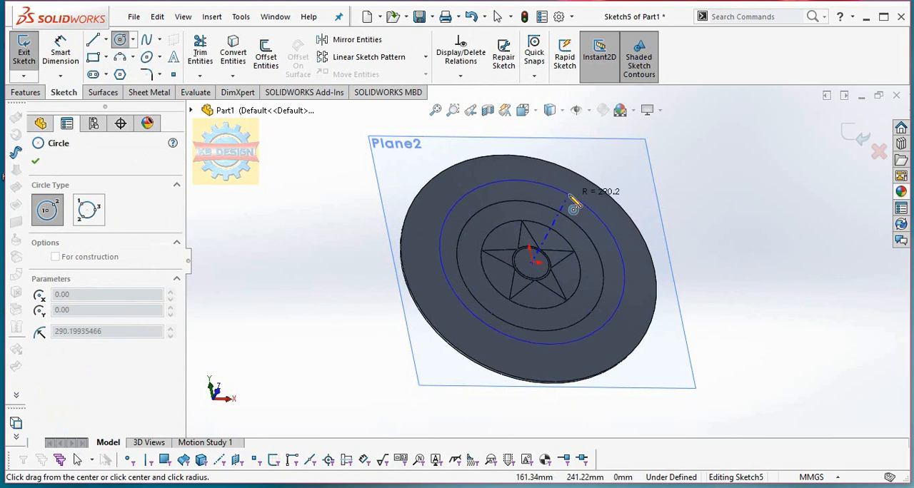
left_click(591, 200)
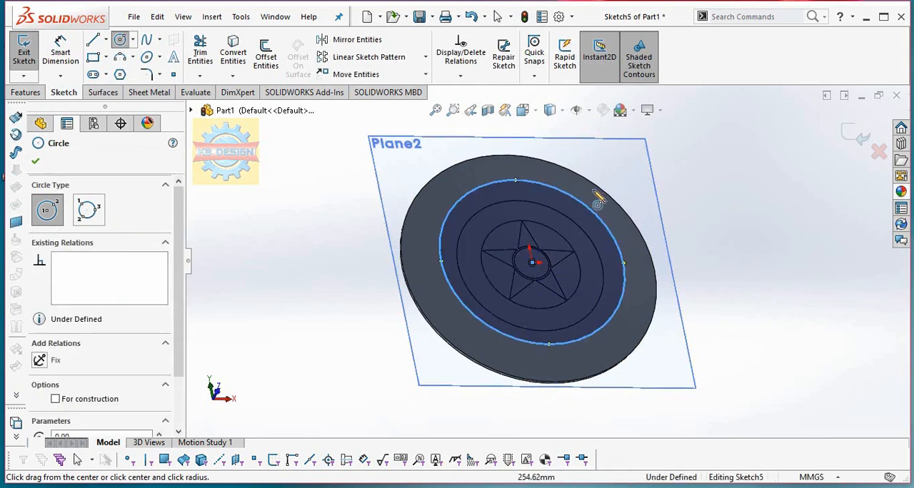
left_click(533, 263)
left_click(612, 201)
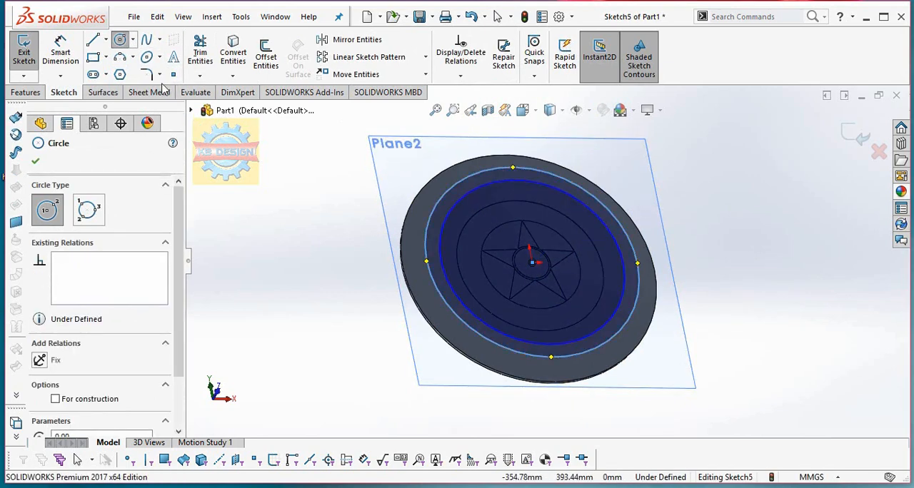
Dimension the inner circle of the new ring sketch to a diameter of 462 mm.
left_click(59, 52)
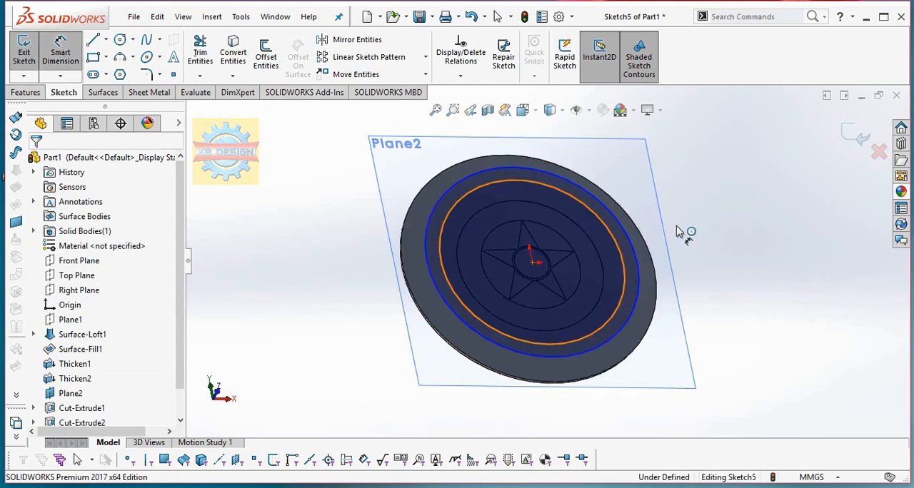
left_click(720, 236)
left_click(742, 247)
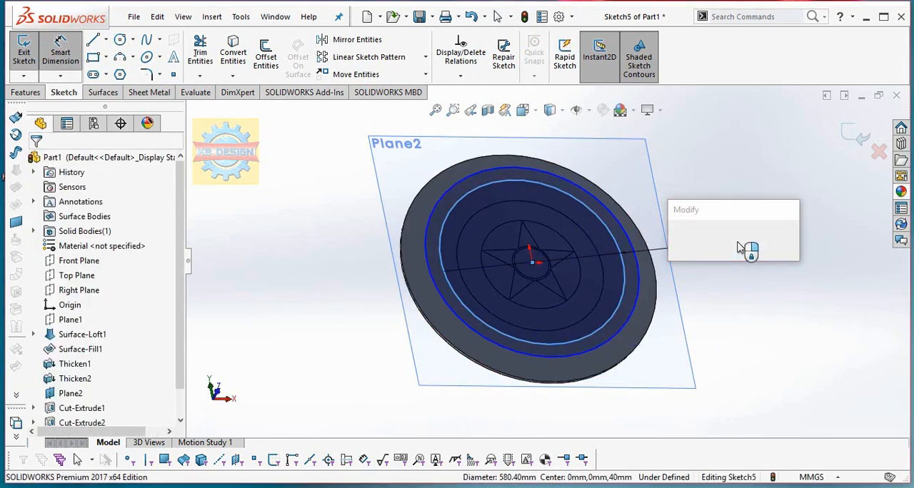
type("462")
key("Return")
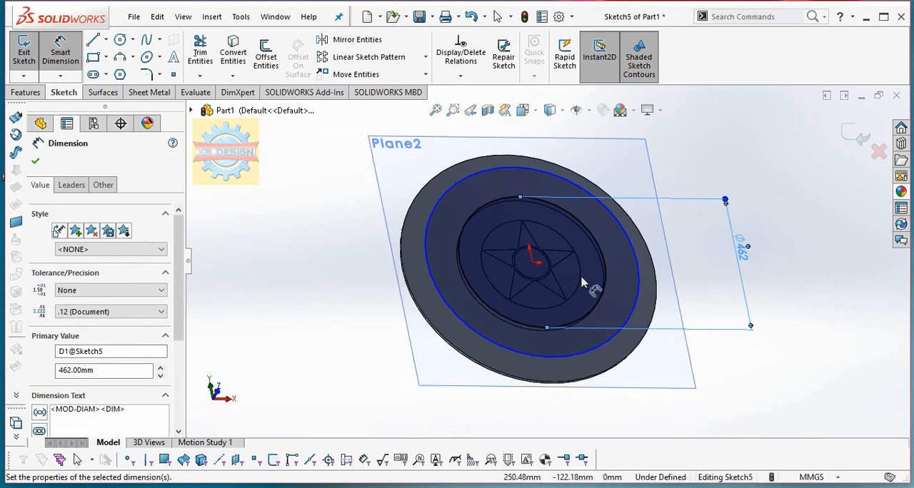
Dimension the outer circle of the ring sketch to a diameter of 620 mm.
key("ctrl+8")
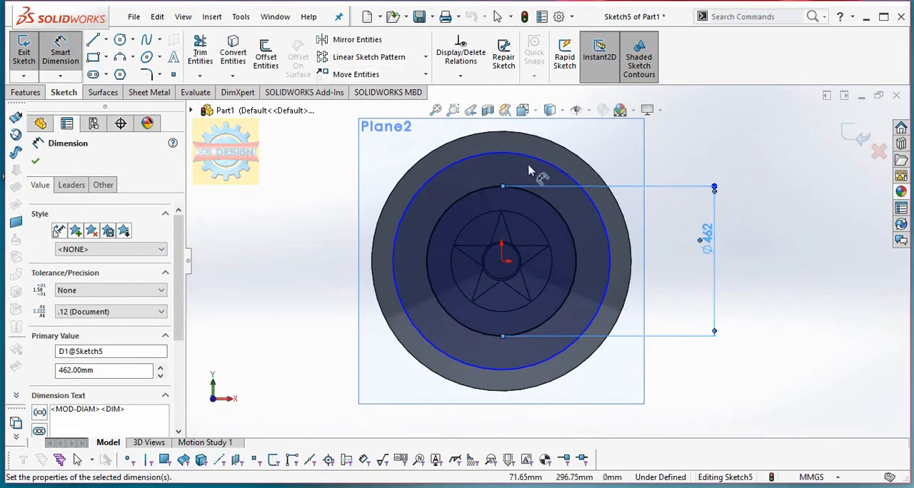
left_click(529, 170)
left_click(798, 241)
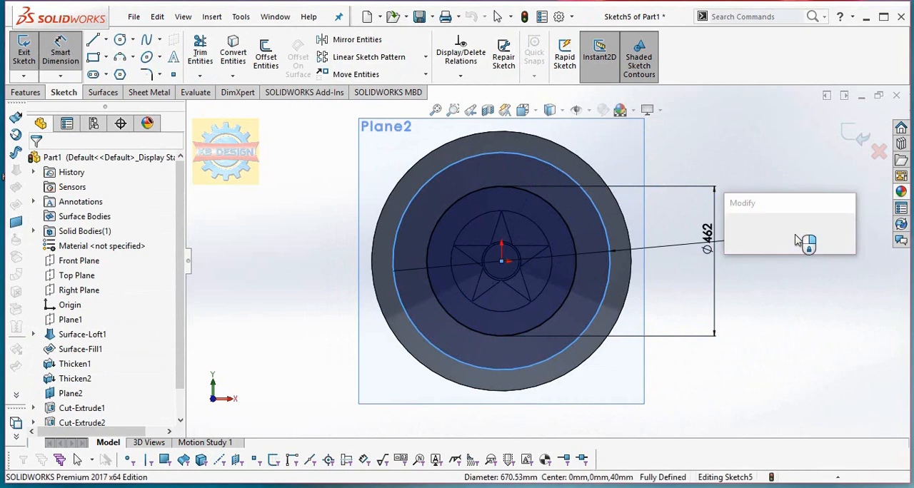
key("Return")
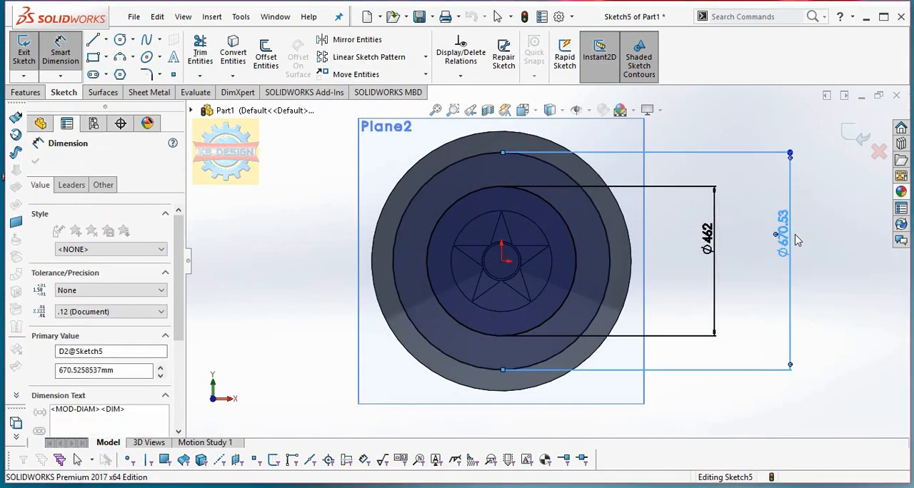
Cut the ring between the 462 mm and 620 mm circles with Offset From Surface, 0.5 mm from the disc's face with the offset reversed.
left_click(25, 92)
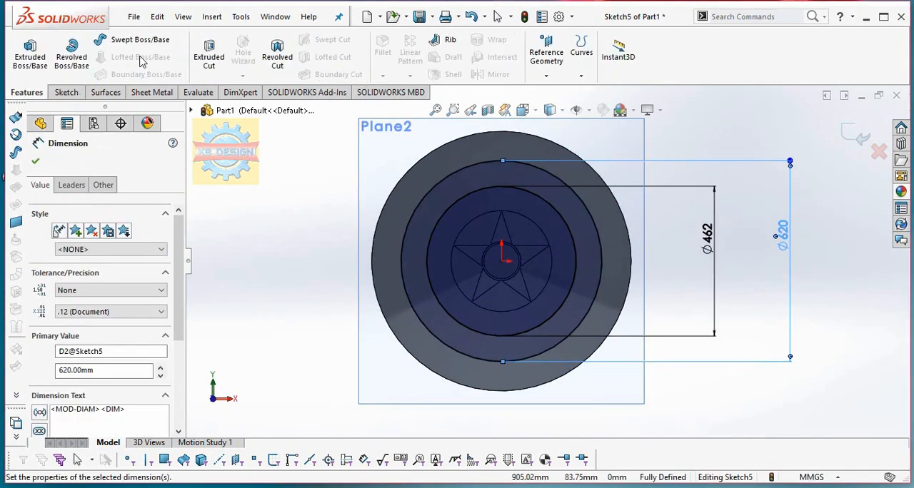
left_click(201, 50)
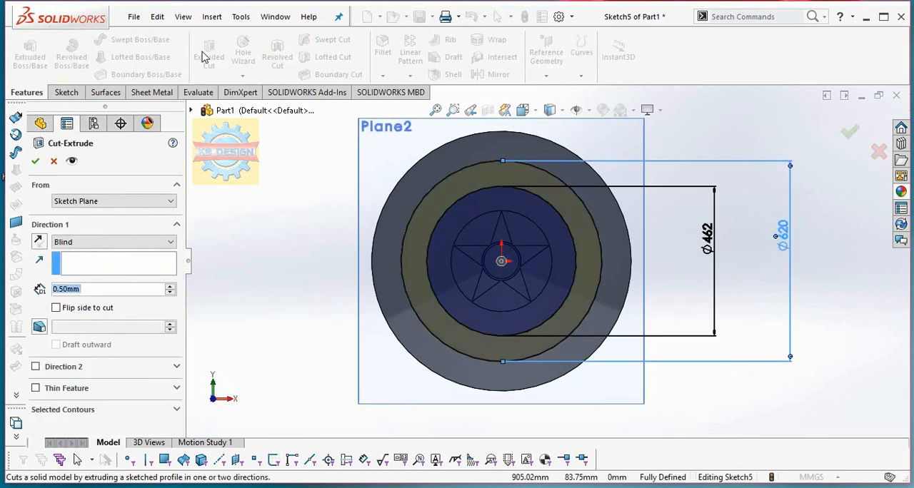
left_click(107, 242)
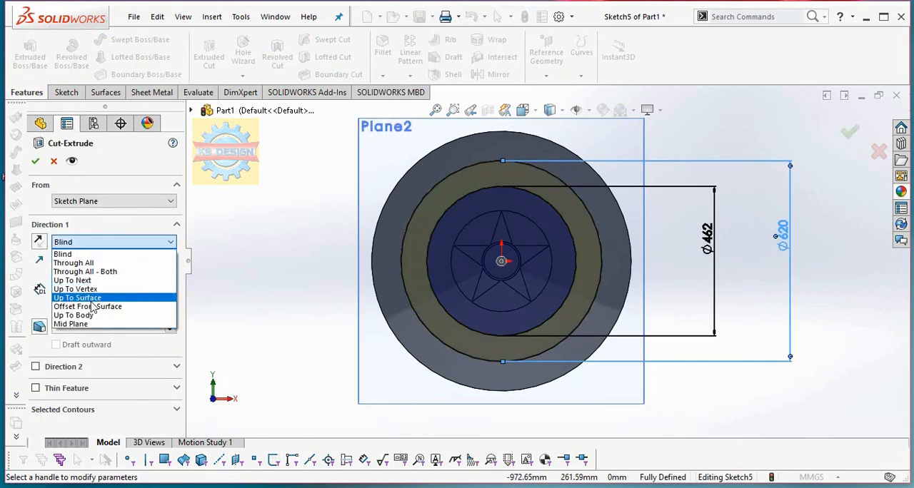
left_click(85, 307)
left_click(391, 216)
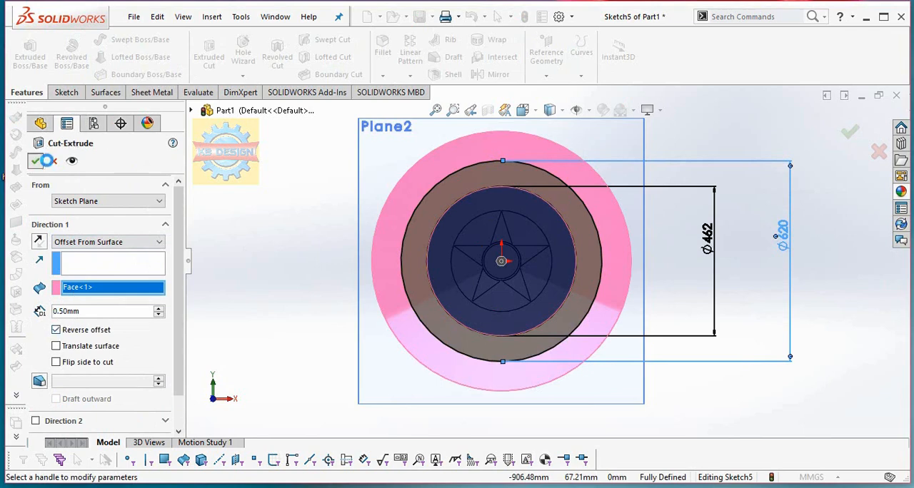
Start another sketch on Plane2 and draw a circle about 670 mm in diameter centred on the origin.
mouse_move(491, 168)
middle_mouse_down()
mouse_move(514, 135)
mouse_move(484, 159)
middle_mouse_up()
left_click(484, 158)
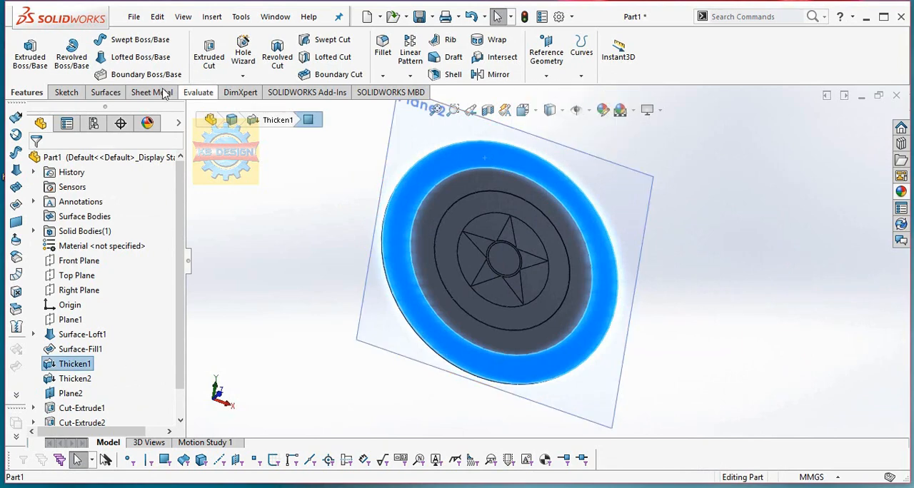
left_click(67, 93)
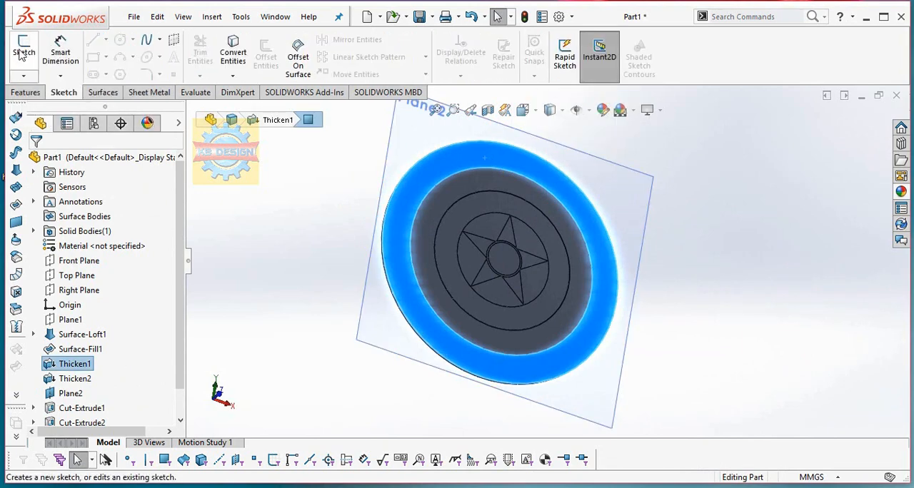
left_click(425, 139)
left_click(32, 51)
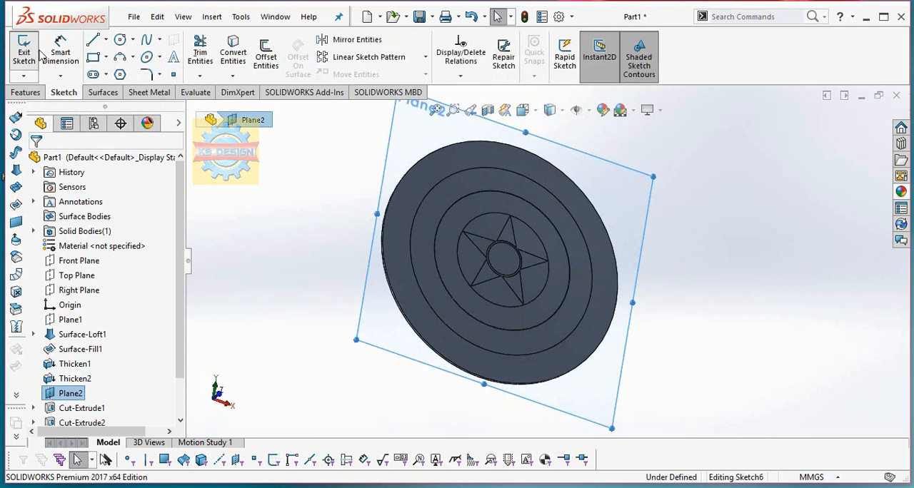
left_click(120, 39)
left_click(507, 258)
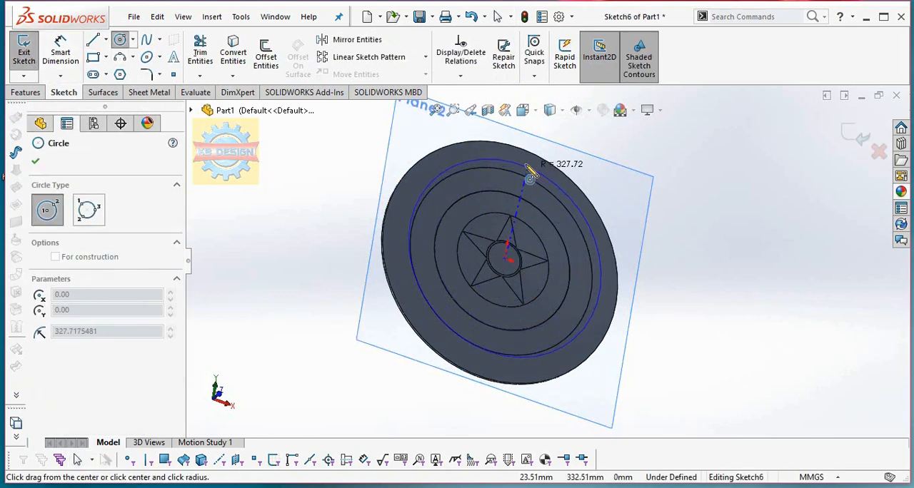
left_click(529, 177)
Dimension the new circle's diameter to 622 mm and leave the dimension tool.
left_click(61, 52)
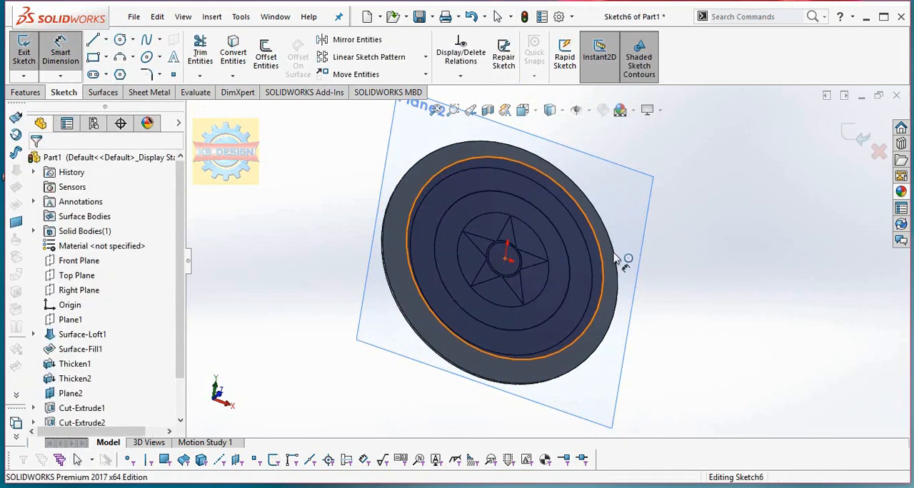
left_click(741, 347)
left_click(745, 351)
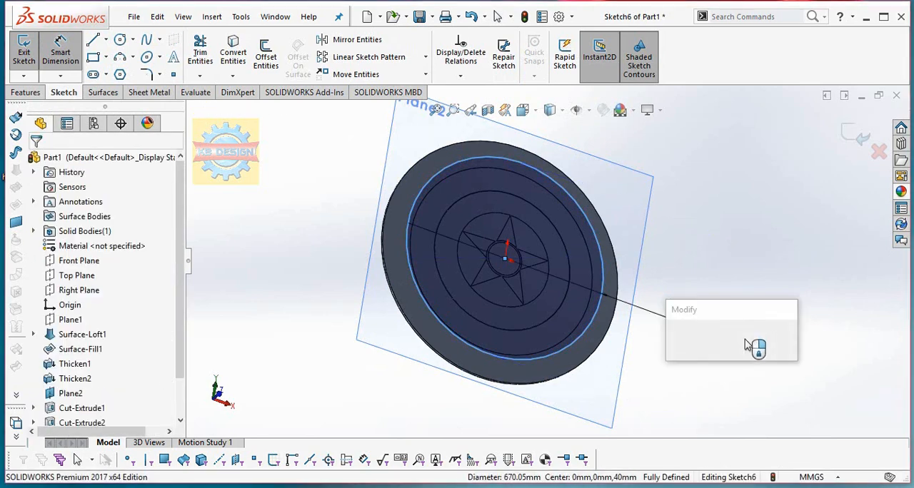
type("622")
key("Return")
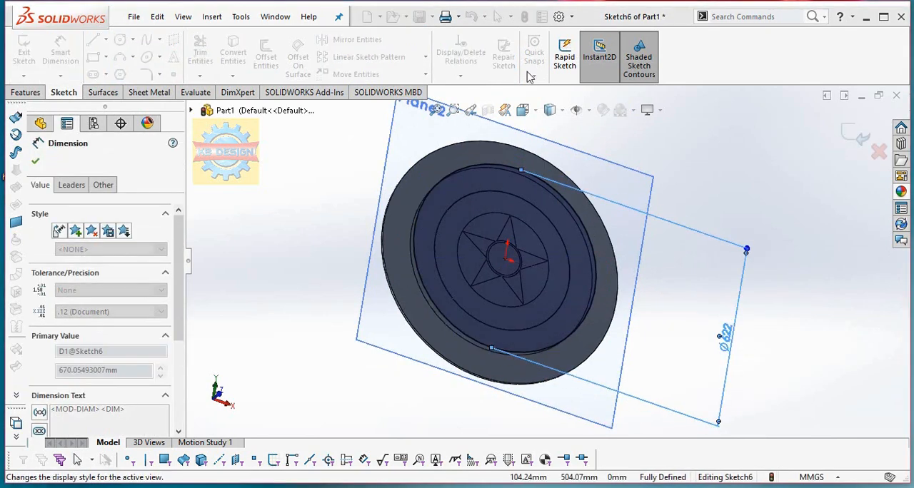
left_click(433, 158)
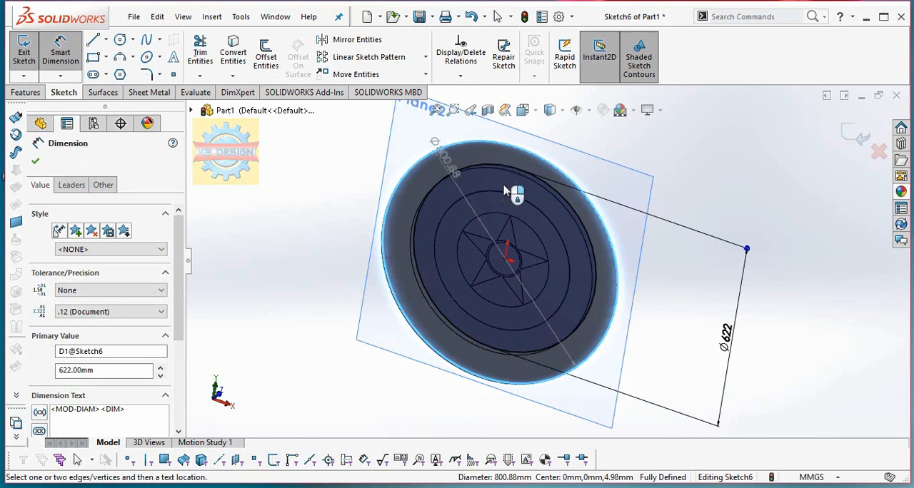
key("Escape")
Convert the disc's outer rim edge into a sketch circle with Convert Entities.
left_click(236, 56)
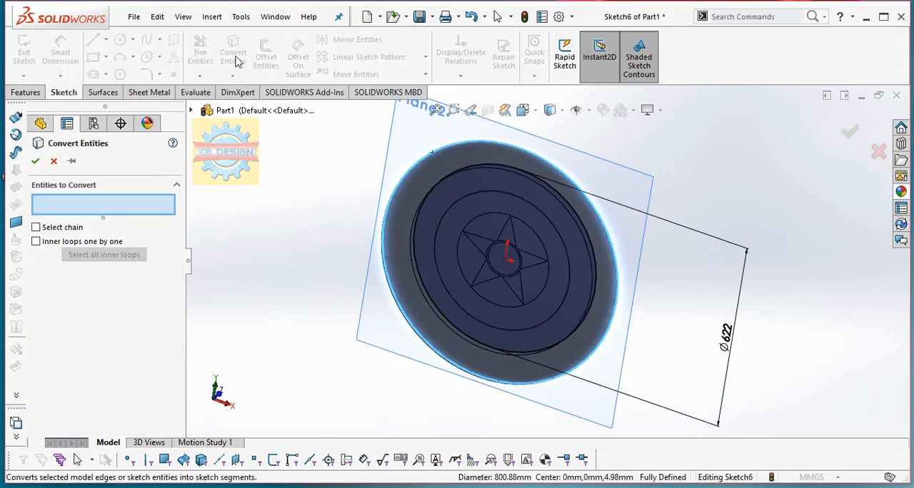
left_click(422, 170)
left_click(35, 162)
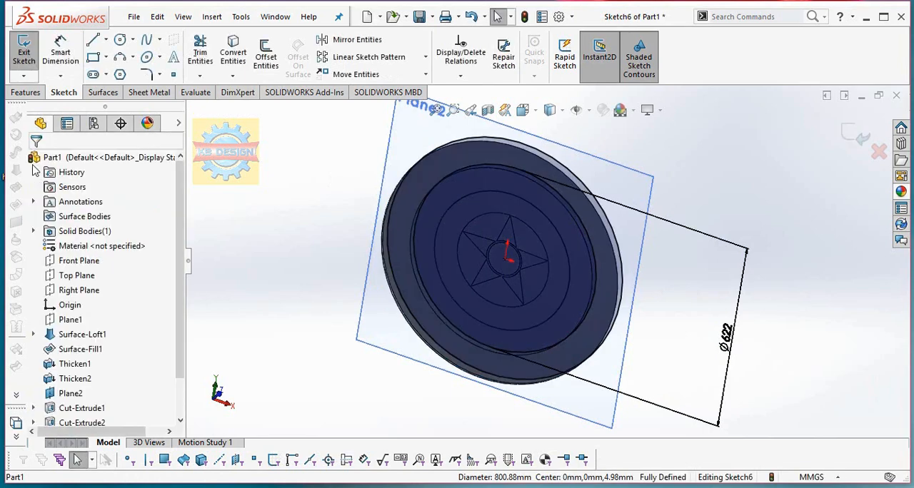
Cut the outermost ring with Offset From Surface, 0.5 mm from the disc's outer face with the offset reversed.
left_click(26, 93)
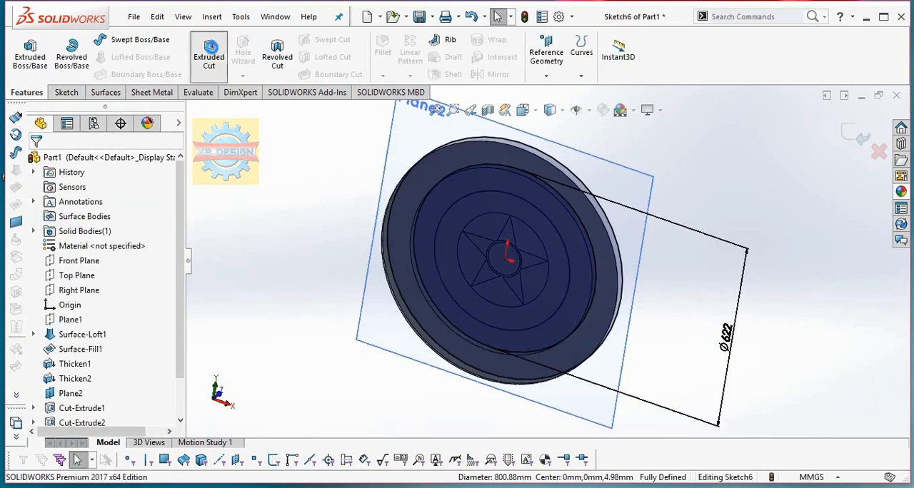
left_click(209, 56)
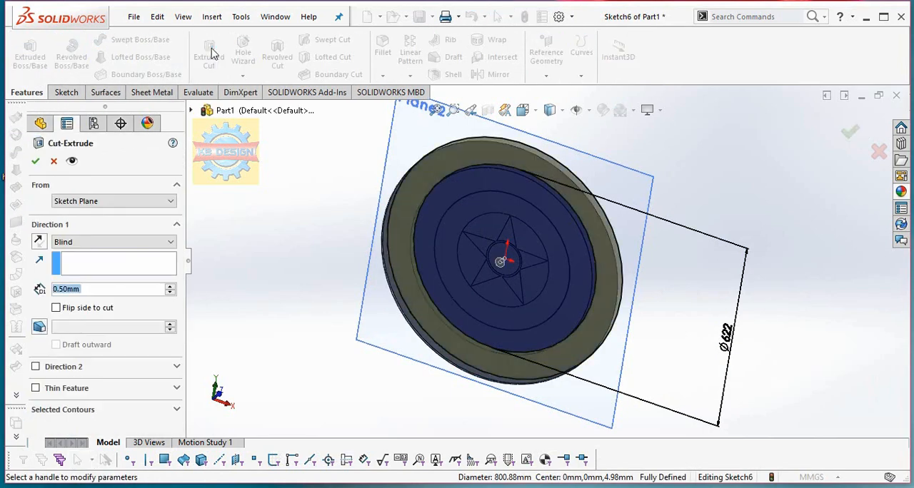
left_click(135, 242)
left_click(90, 305)
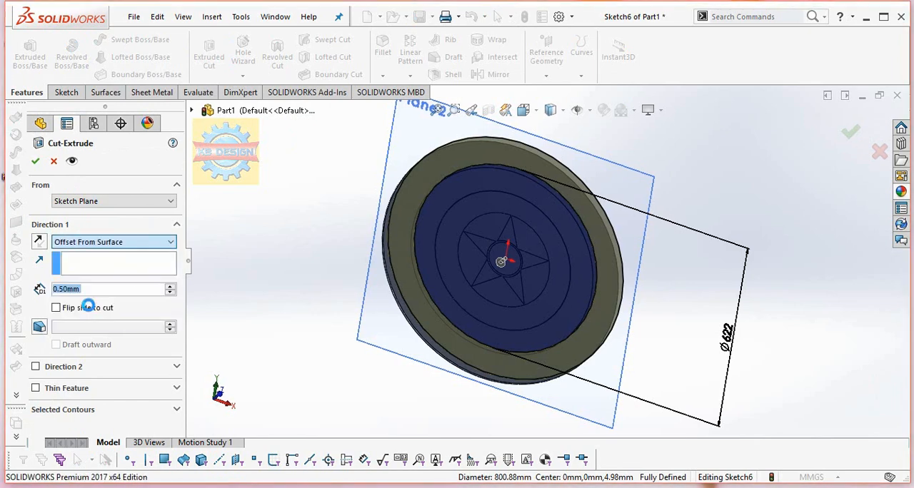
left_click(431, 168)
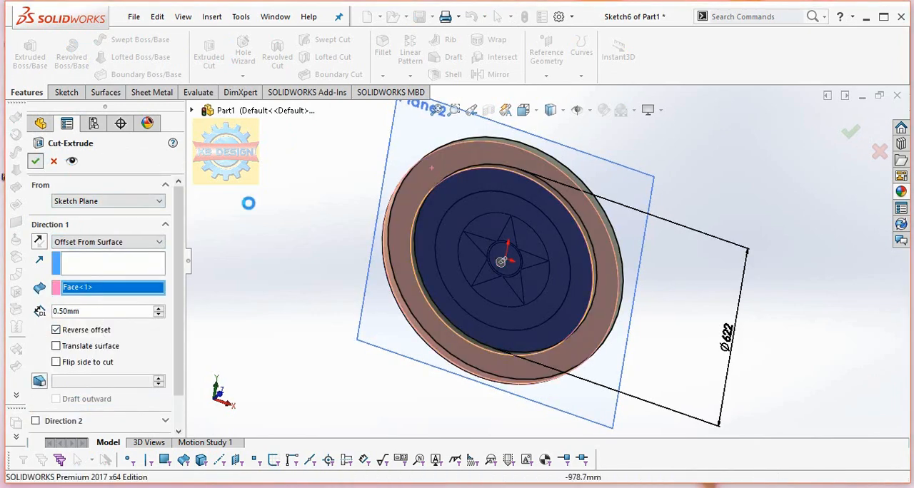
Hide Plane2 in the model view.
middle_click_drag(567, 251, 675, 180)
right_click(641, 180)
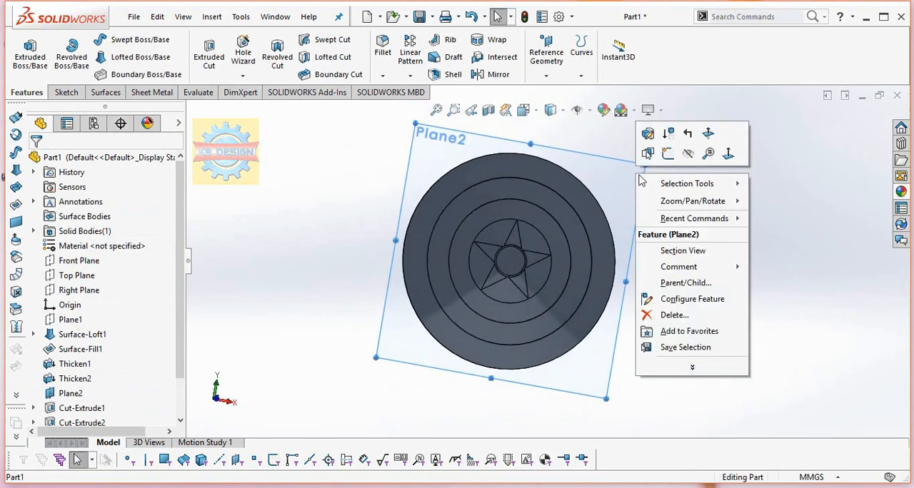
left_click(688, 153)
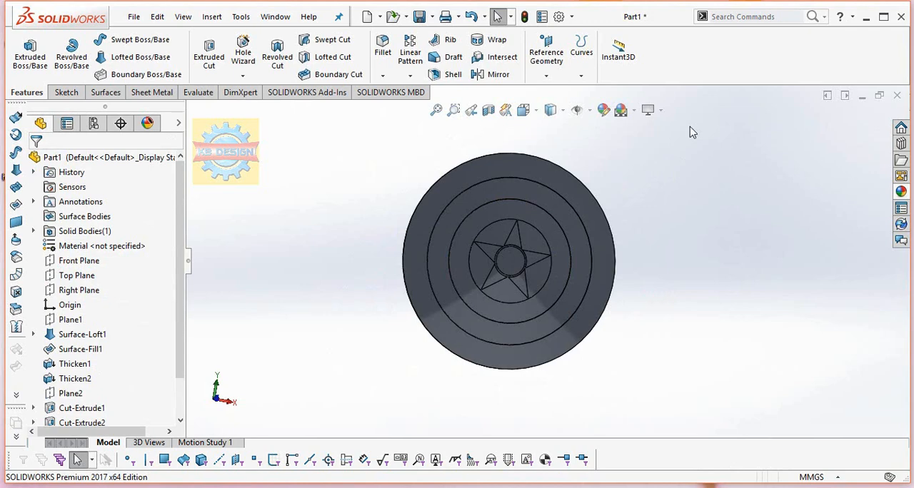
Start editing the part's appearance and clear the whole part from the selected geometry.
left_click(604, 112)
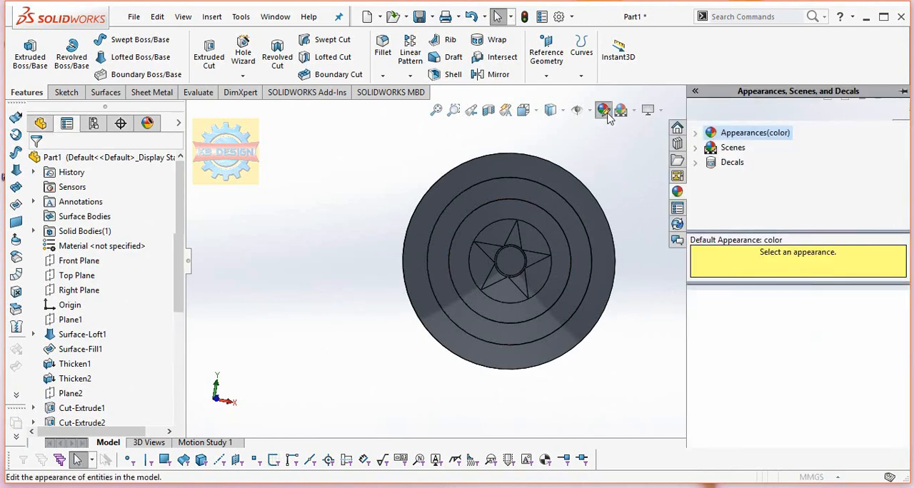
left_click(660, 111)
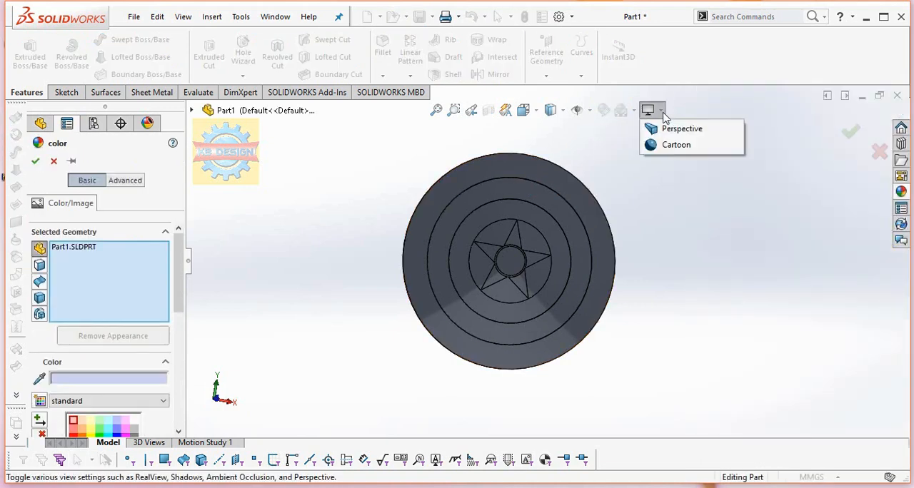
right_click(147, 262)
left_click(190, 262)
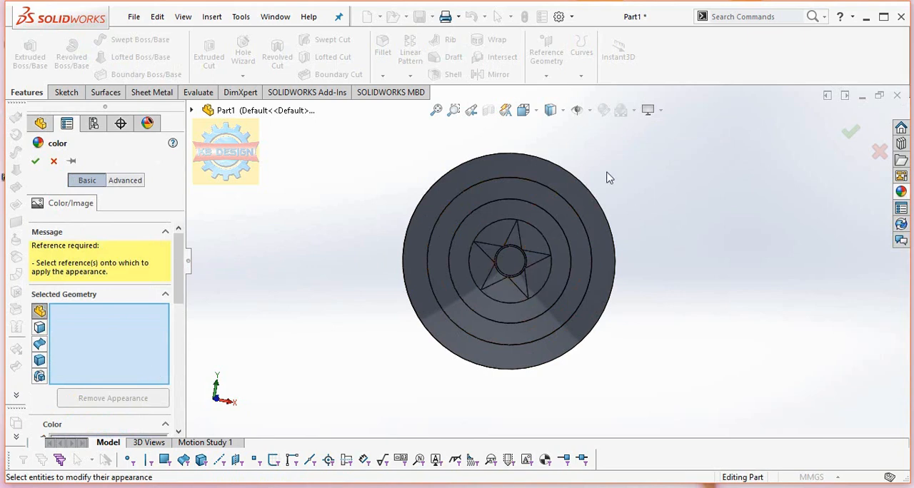
left_click(650, 110)
Expand the appearance library down to the Metal category's folders.
left_click(902, 191)
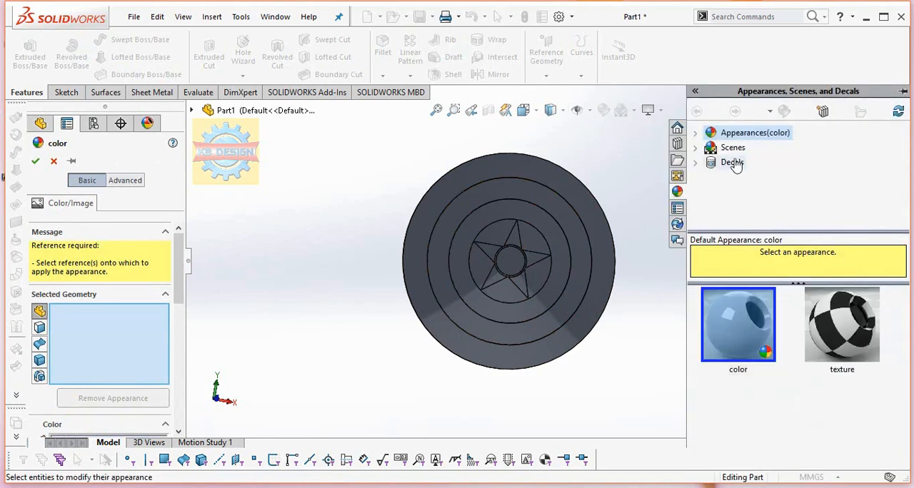
left_click(697, 135)
left_click(714, 163)
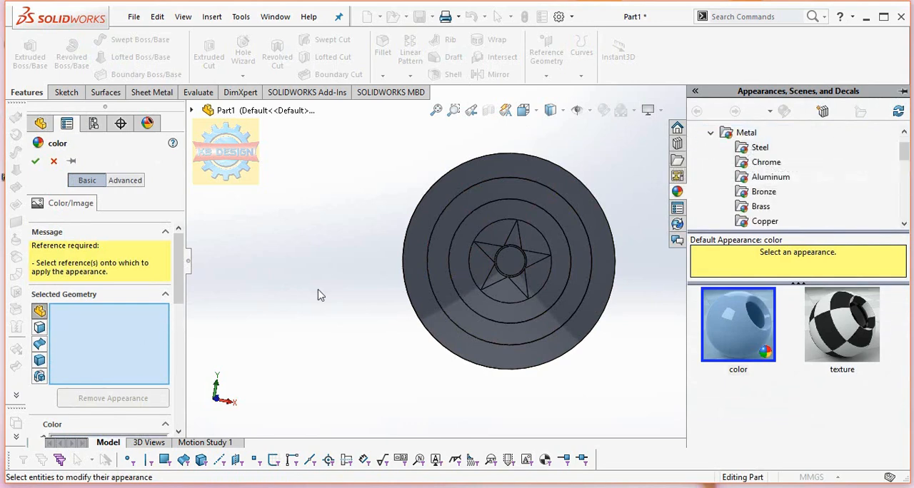
Apply standard red (255, 0, 0) to the shield's outermost ring face and the ring face directly around the star's circle.
left_click_drag(178, 301, 178, 372)
left_click(78, 287)
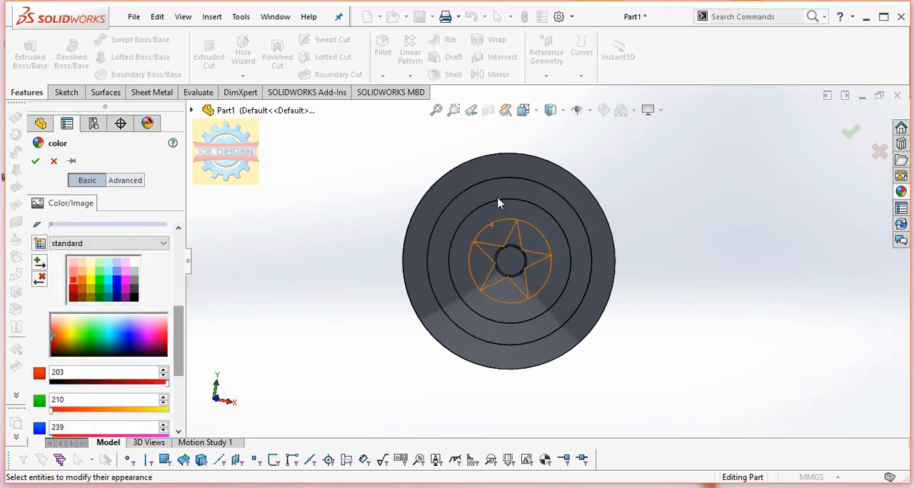
left_click(473, 177)
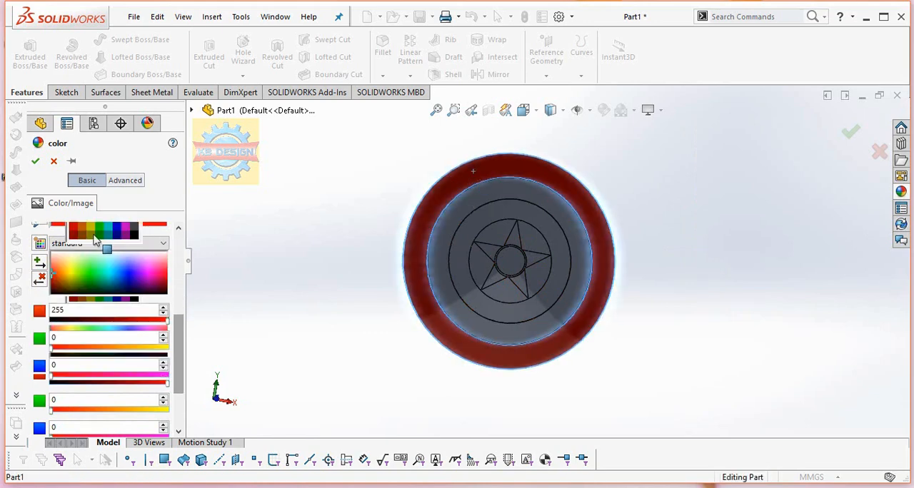
left_click_drag(179, 338, 184, 311)
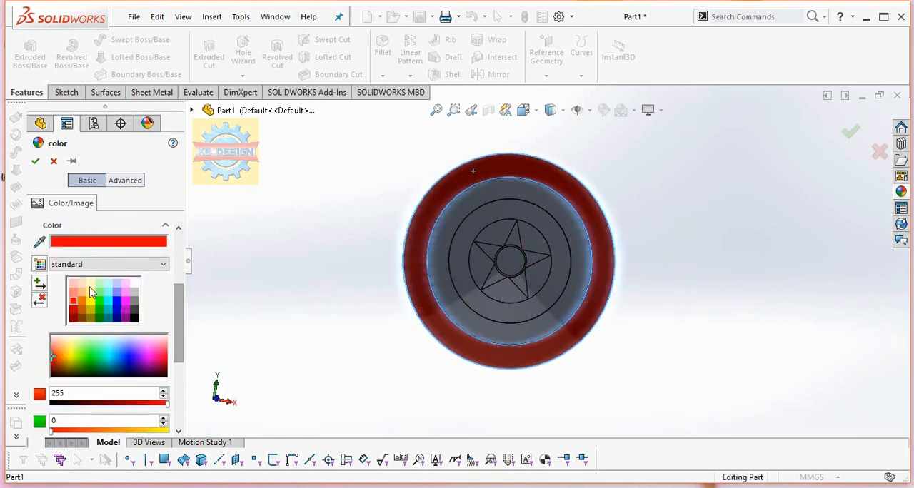
left_click(493, 212)
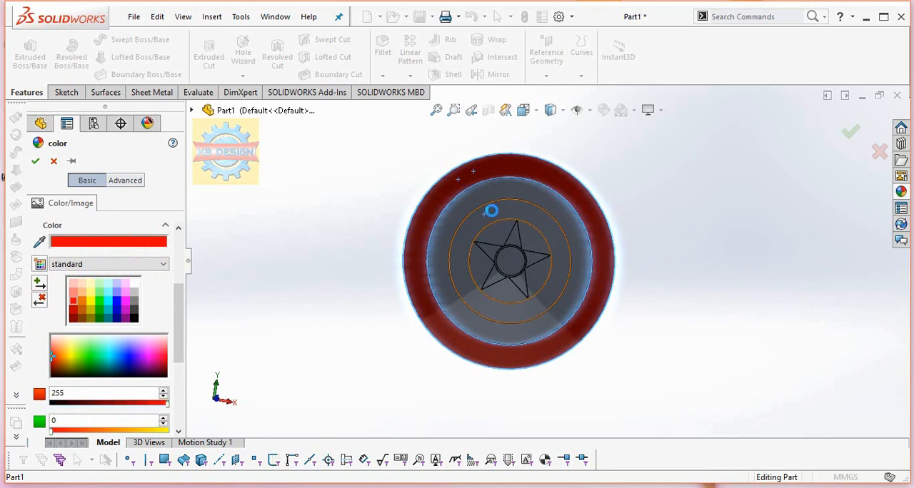
middle_click_drag(662, 154, 661, 176)
left_click(36, 162)
Browse the Steel and Chrome appearances in the Metal category of the appearance library.
middle_click_drag(600, 187, 557, 170)
left_click(901, 191)
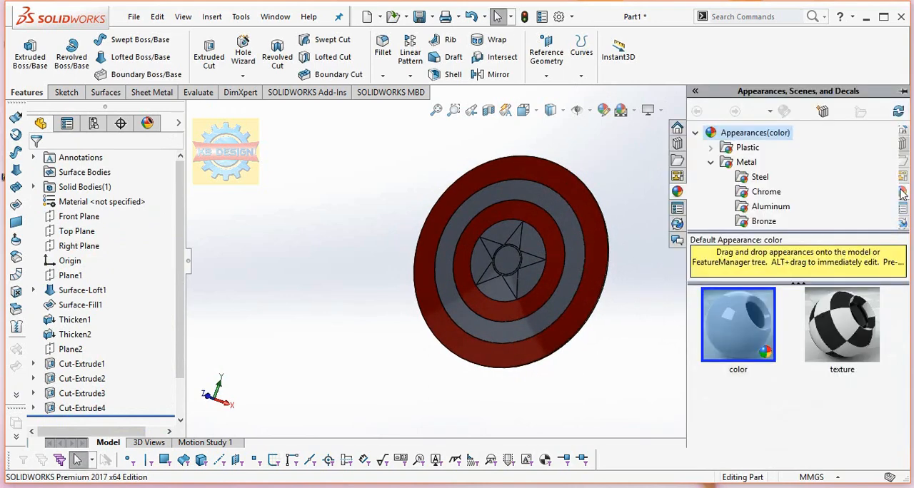
left_click(761, 182)
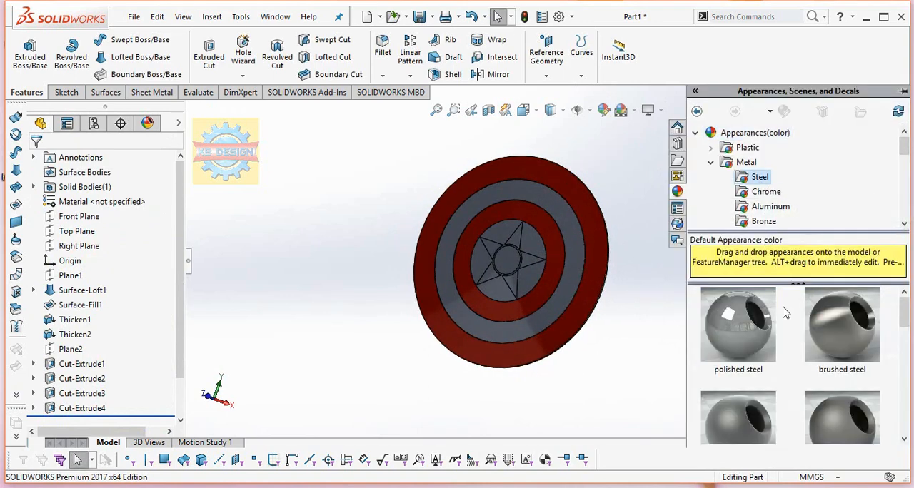
scroll(775, 314, "down", 3)
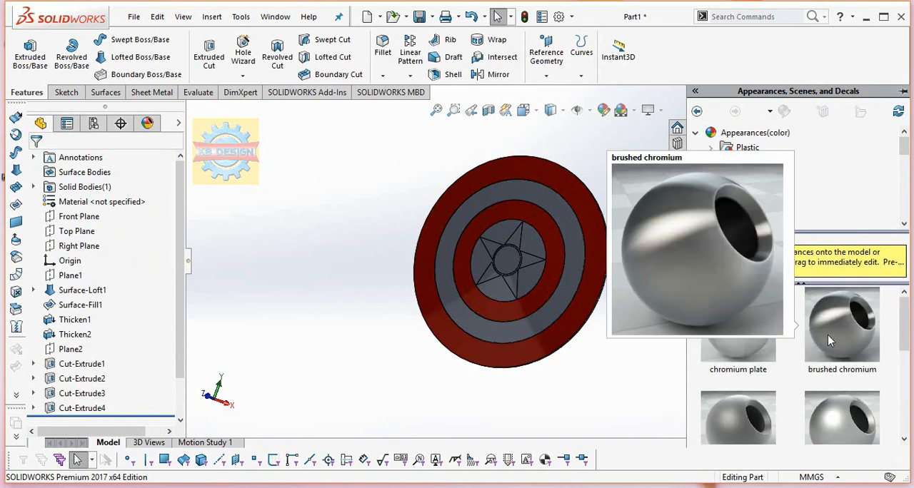
scroll(836, 306, "down", 3)
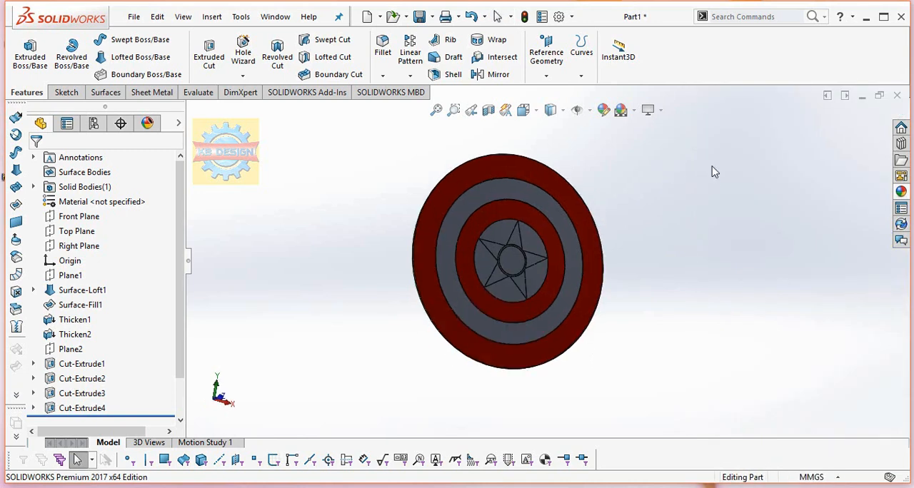
Apply the Plain White scene to the model view.
left_click(660, 110)
left_click(634, 110)
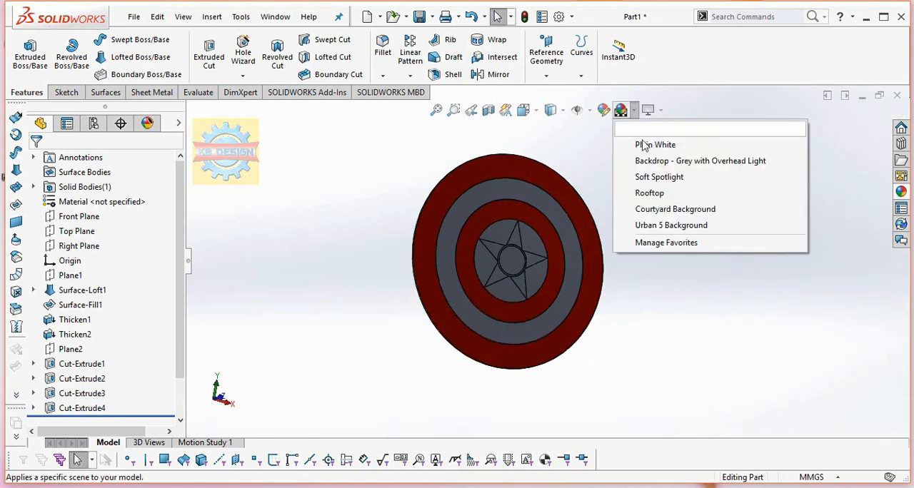
left_click(644, 146)
middle_click_drag(628, 191, 599, 182)
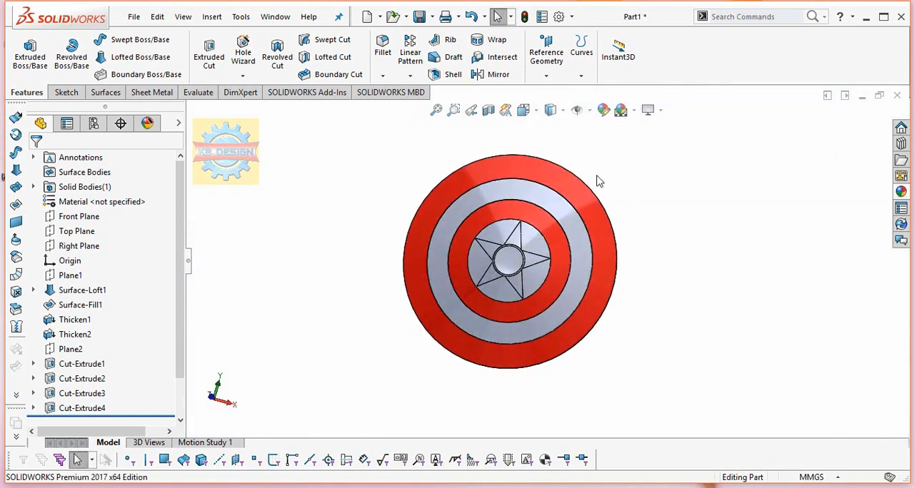
Apply standard blue to only the circular face surrounding the star, removing the whole part from the selected geometry.
left_click(603, 110)
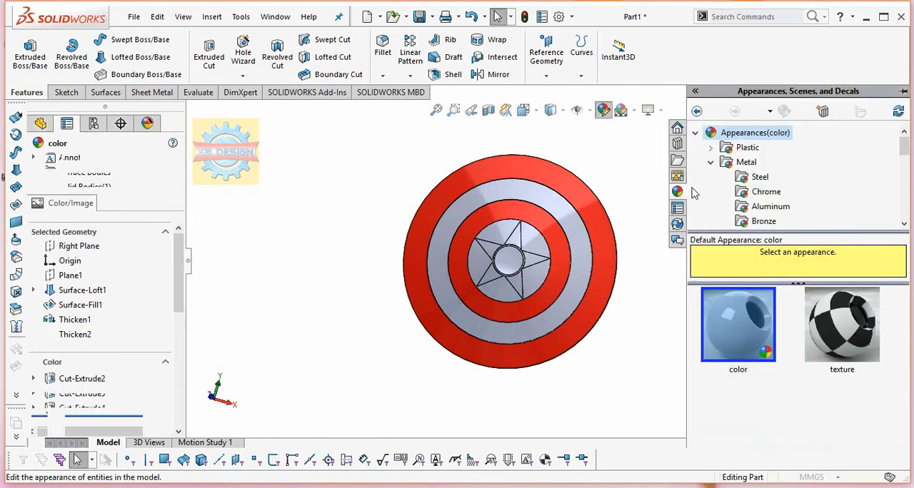
left_click(116, 435)
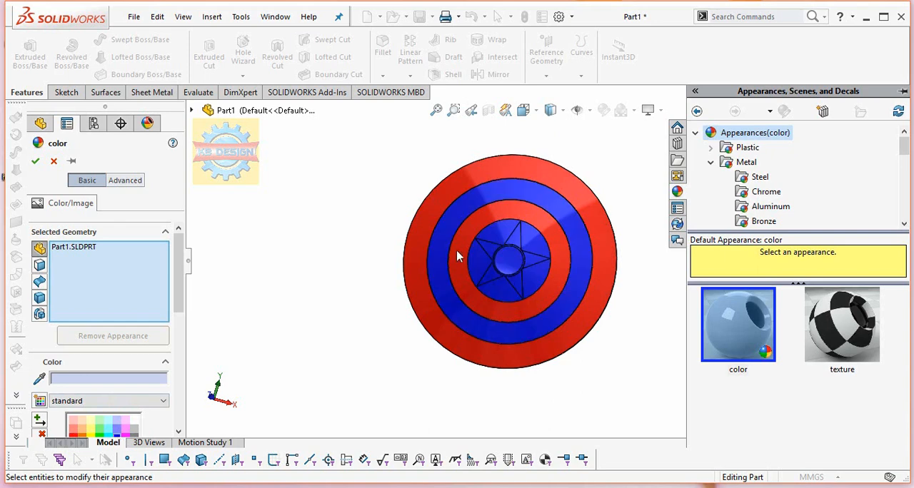
right_click(95, 281)
left_click(142, 291)
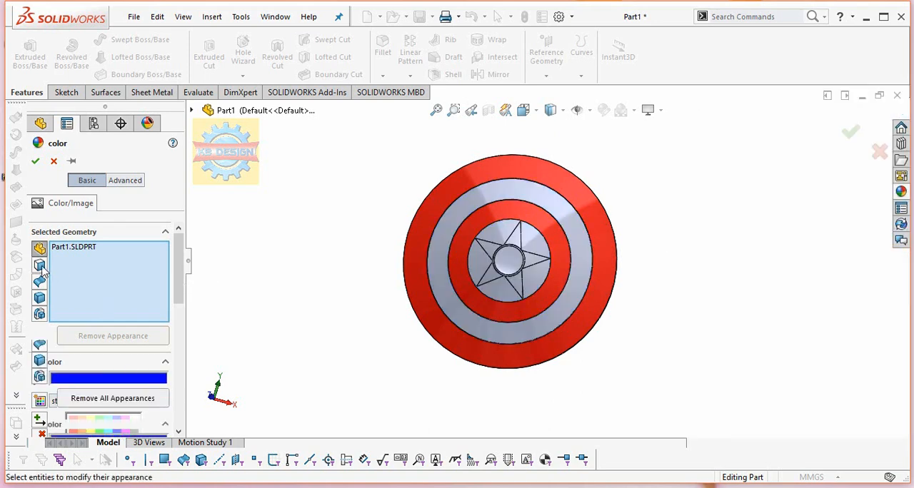
left_click(506, 240)
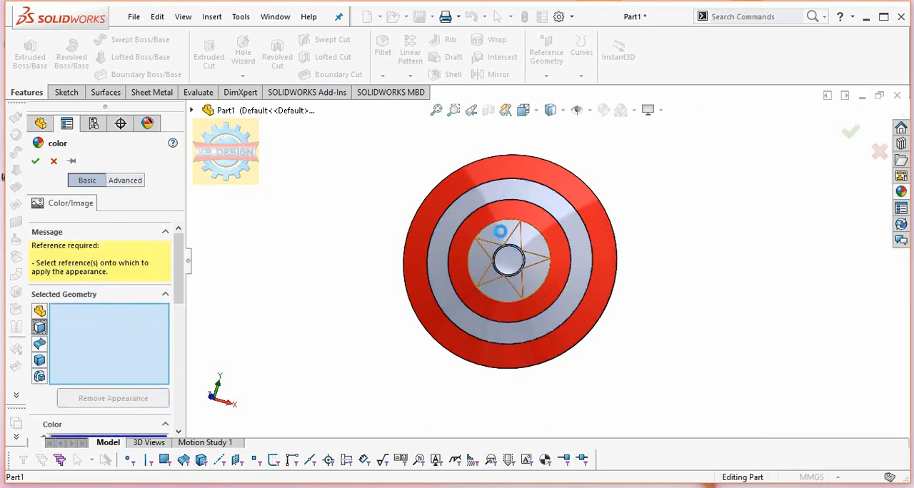
left_click(36, 162)
left_click(901, 193)
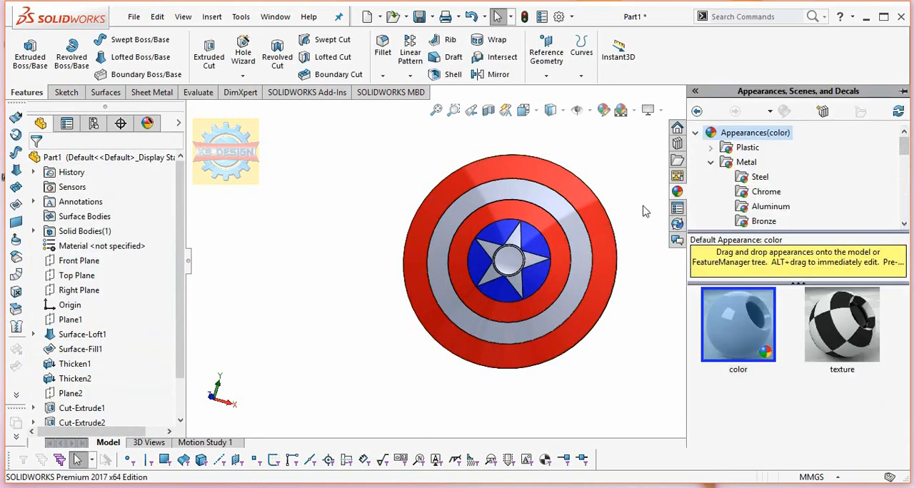
left_click(578, 232)
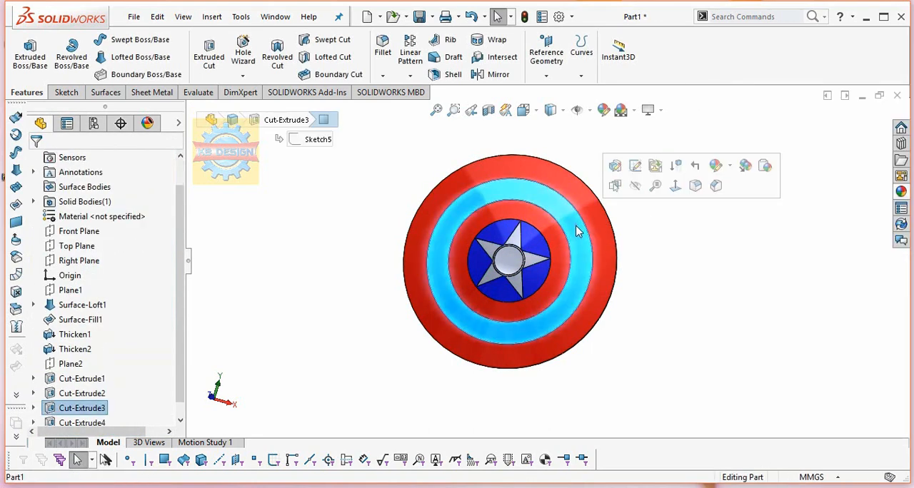
left_click(902, 193)
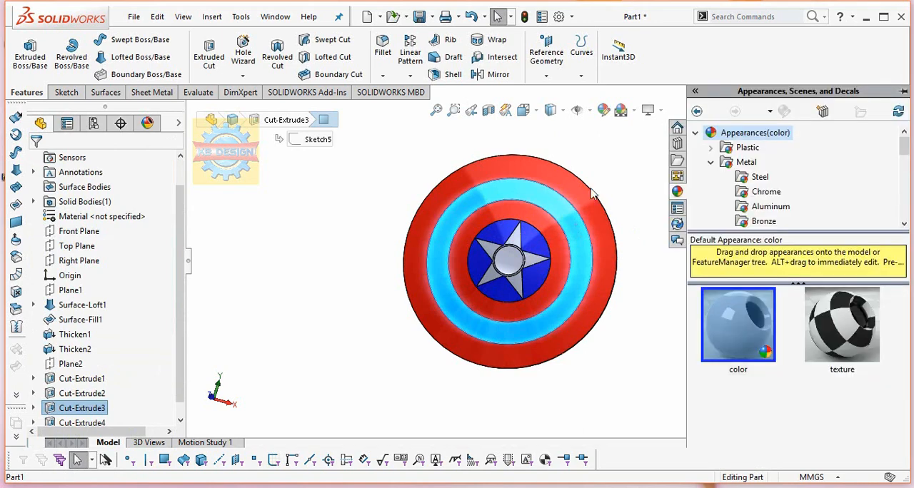
left_click(626, 156)
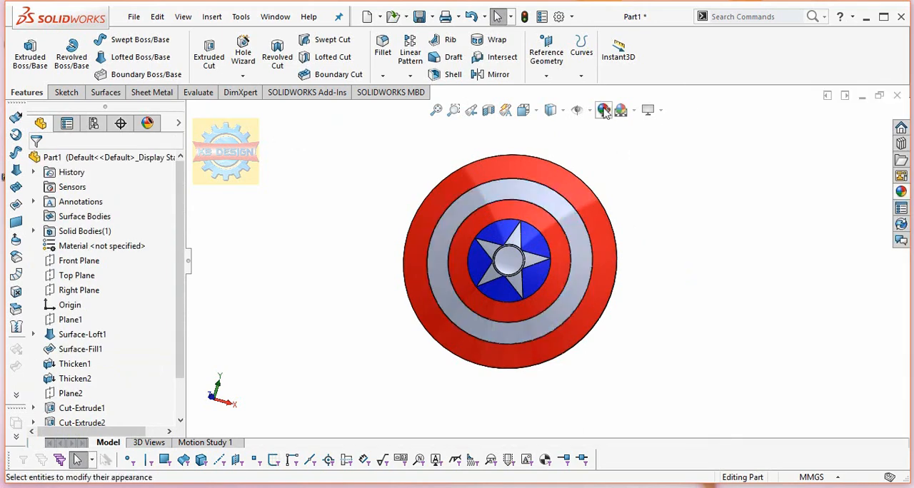
Apply standard white to the centre disc, the five star points and the ring between the red rings, excluding the whole part.
left_click(604, 112)
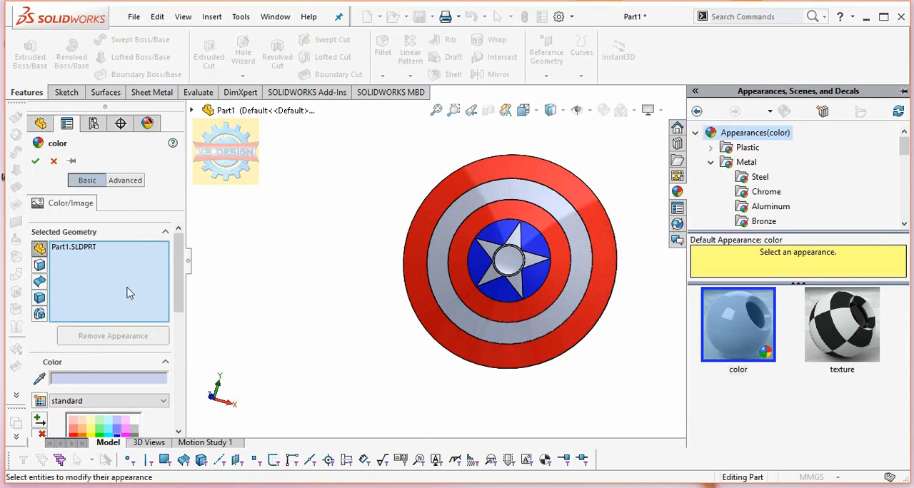
right_click(128, 291)
left_click(140, 303)
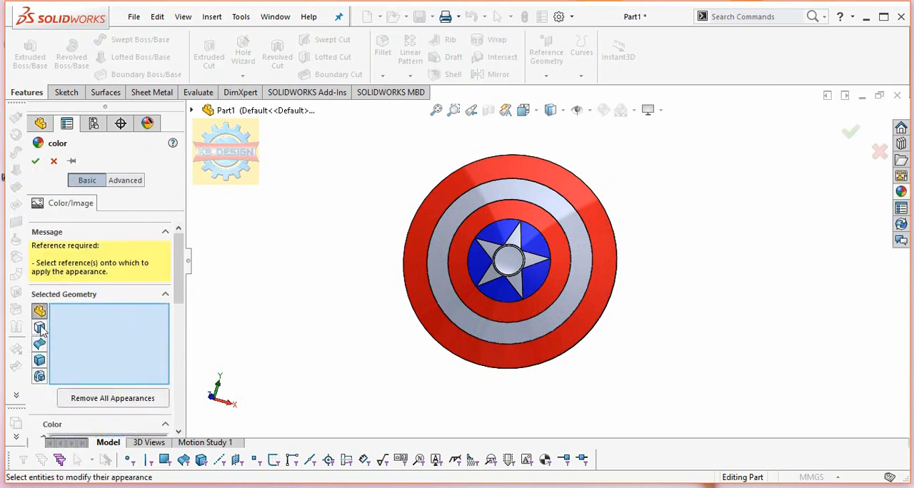
left_click(507, 263)
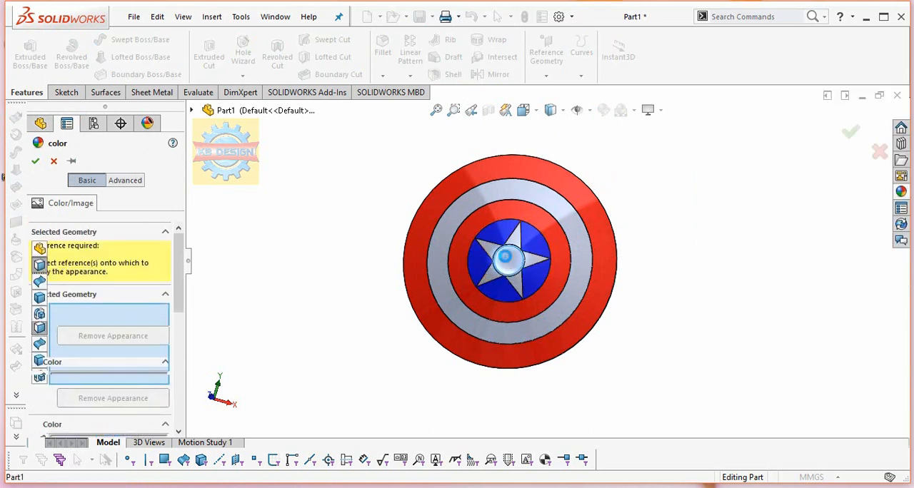
left_click(535, 262)
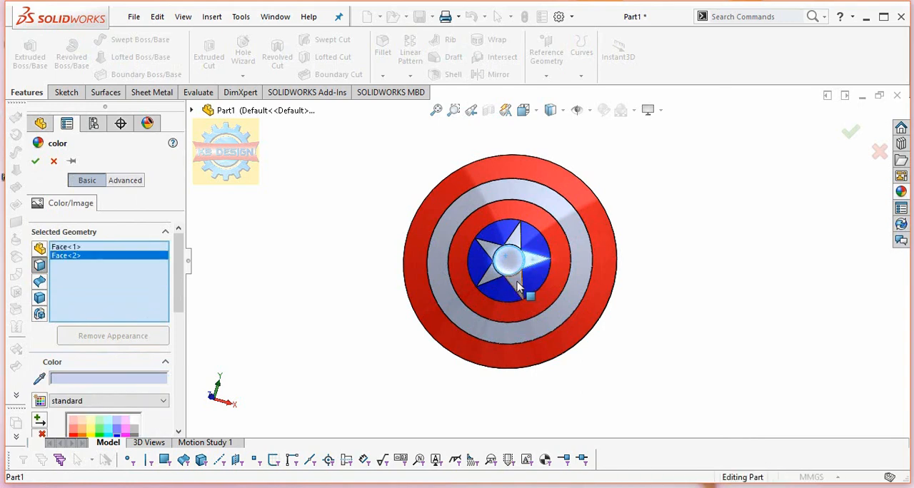
left_click(519, 280)
left_click(493, 280)
left_click(489, 251)
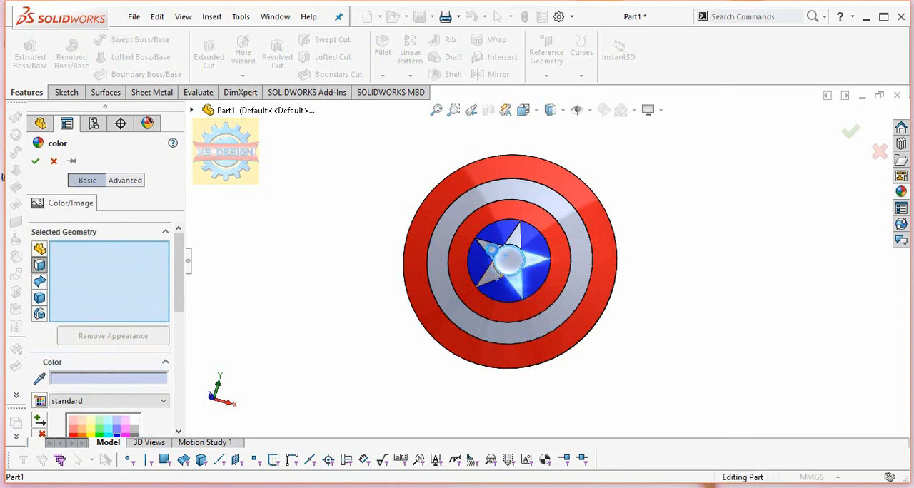
left_click(515, 241)
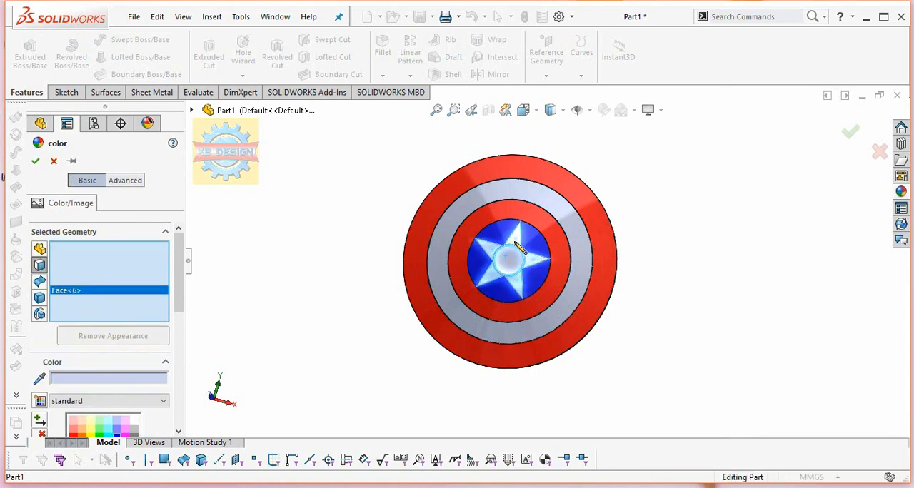
left_click(515, 195)
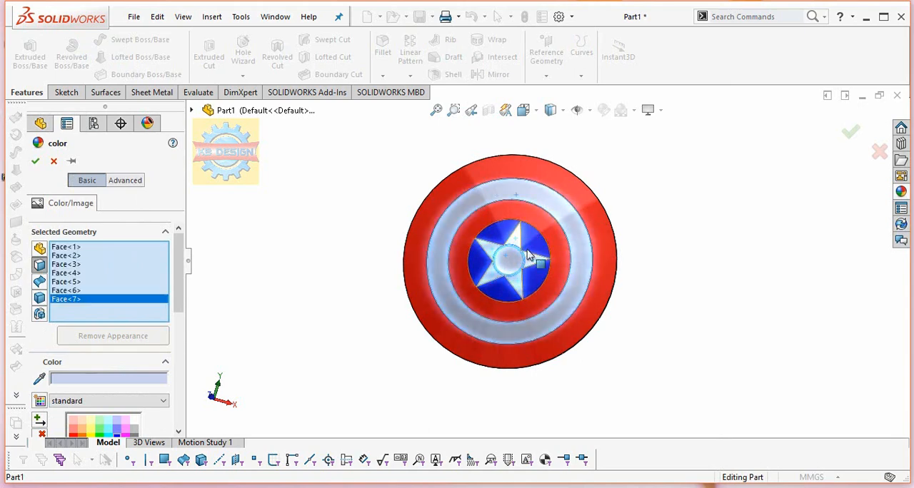
scroll(513, 256, "down", 10)
scroll(512, 238, "up", 5)
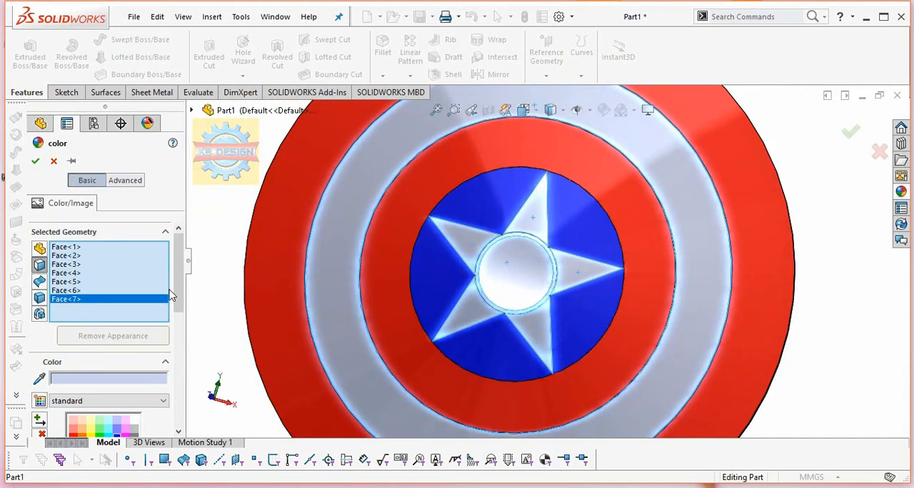
left_click(136, 423)
Add the thin ring face around the centre disc to the white selection and accept the appearance.
scroll(508, 253, "down", 5)
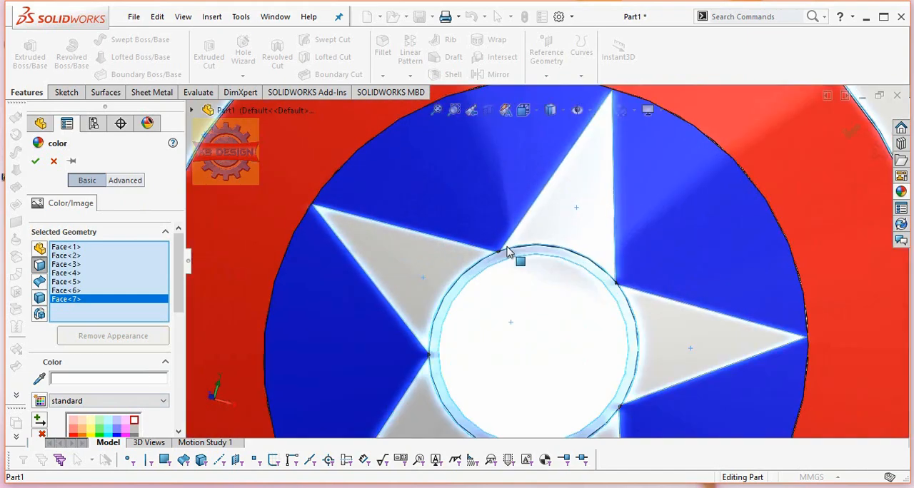
left_click(500, 254)
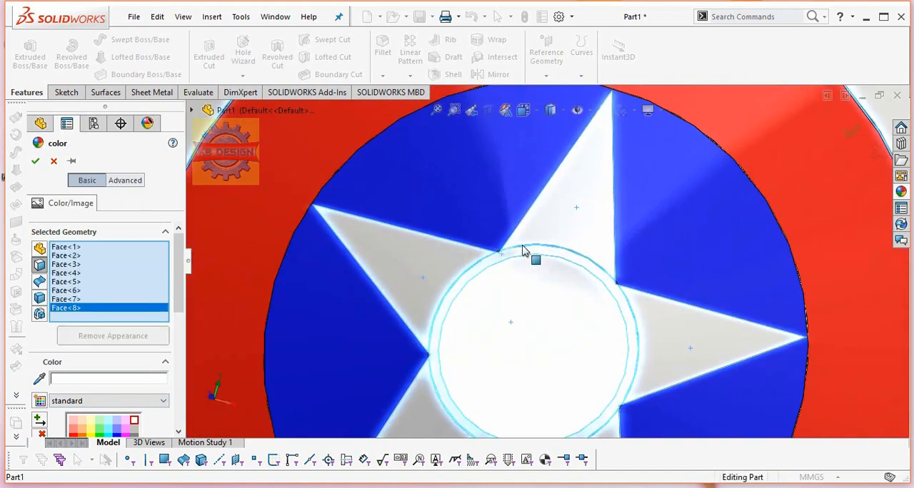
scroll(526, 255, "up", 10)
left_click(36, 163)
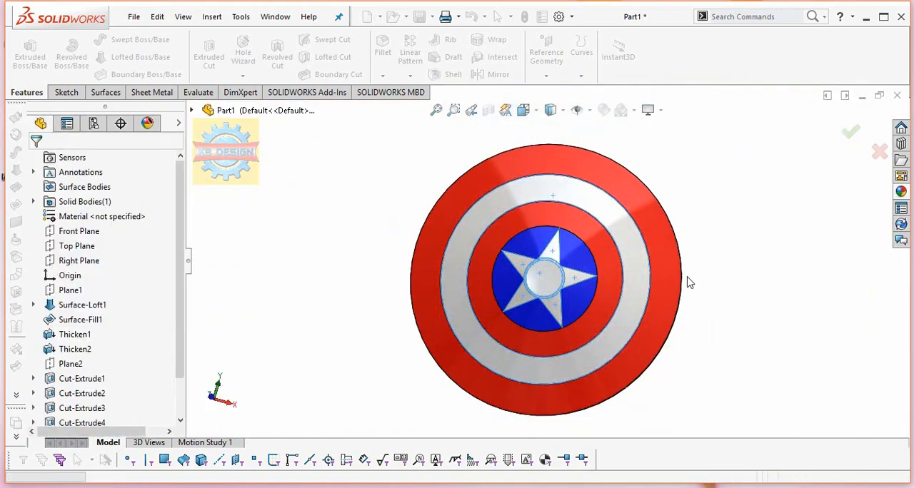
scroll(628, 239, "up", 5)
scroll(602, 245, "down", 3)
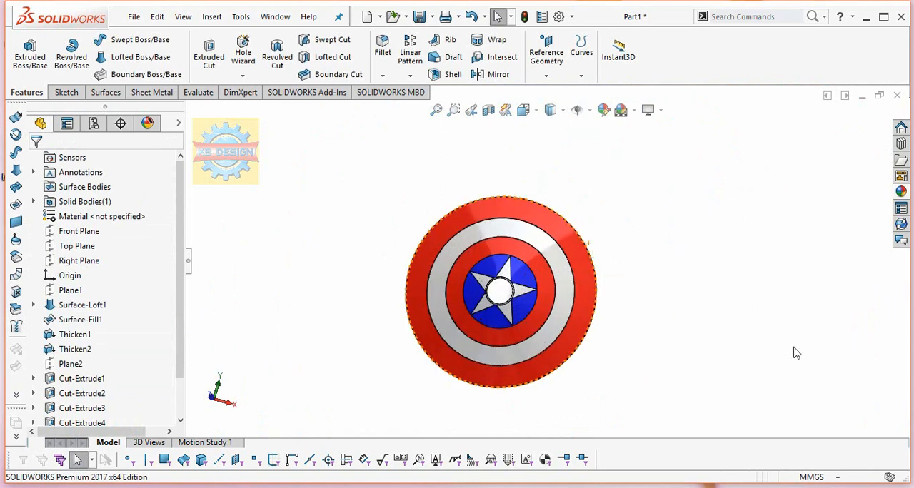
middle_click_drag(545, 206, 577, 194)
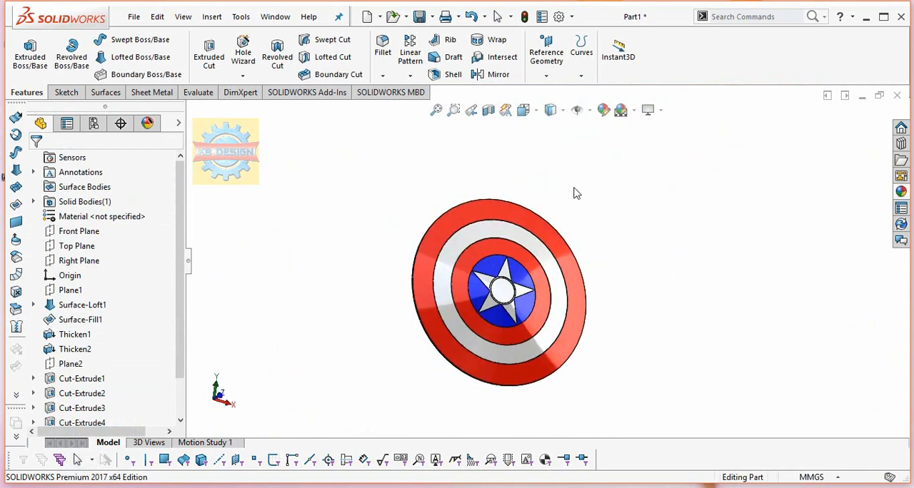